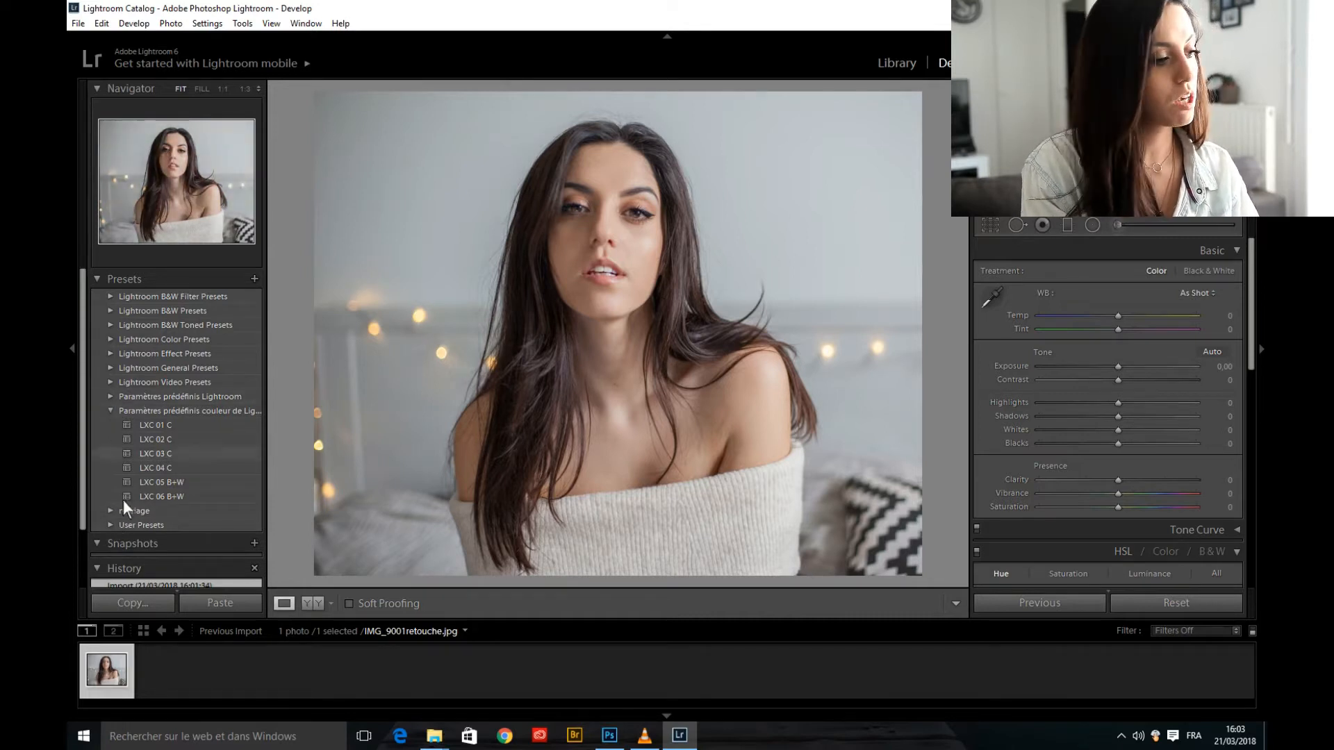
Expand the User Presets folder and apply the LXC 03 C colour preset to the portrait
{"action": "left_click", "coordinate": [117, 525]}
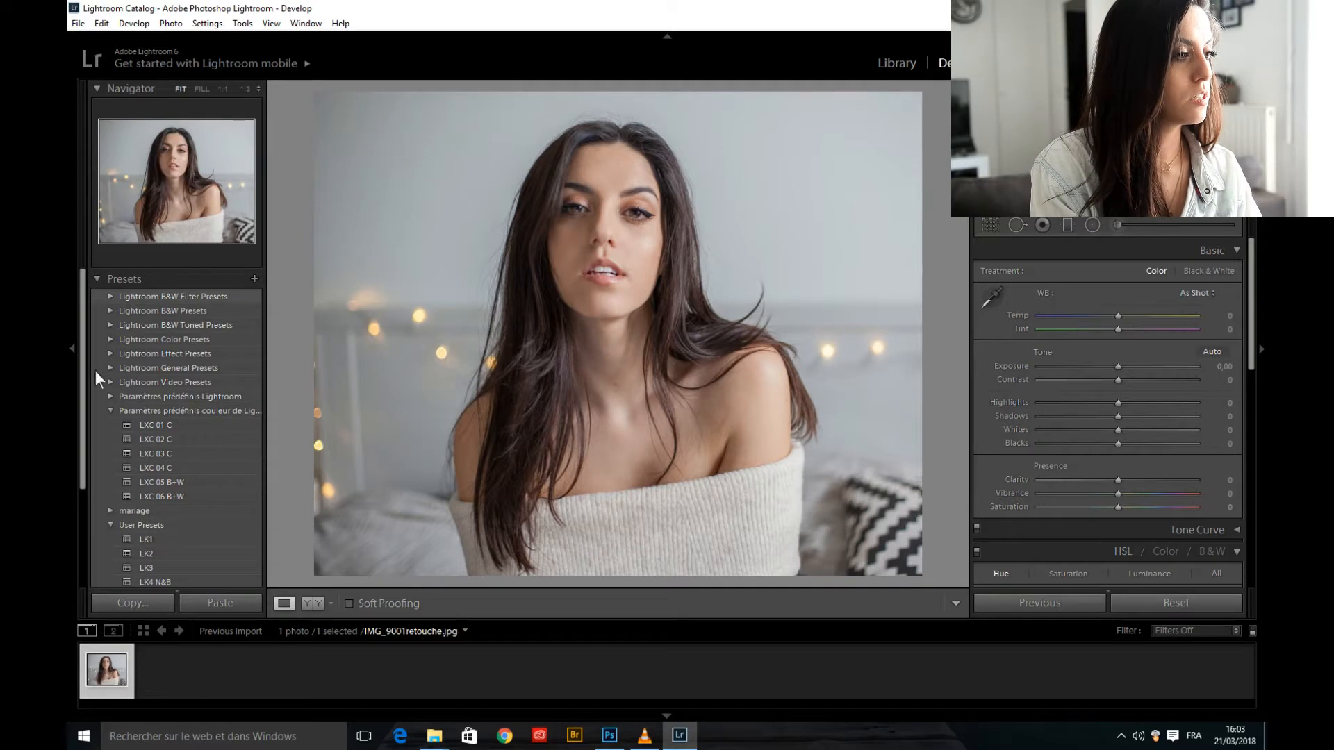
{"action": "left_click_drag", "start_coordinate": [87, 360], "coordinate": [86, 412]}
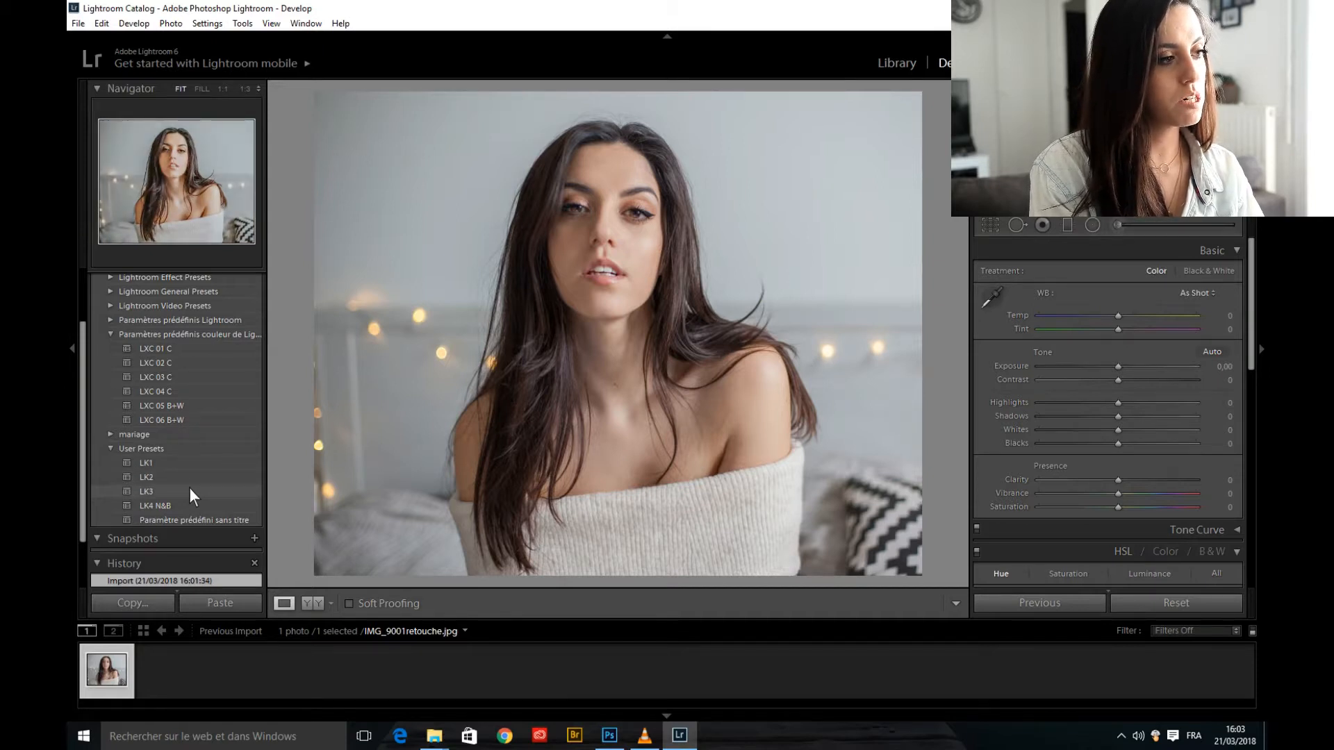
{"action": "left_click", "coordinate": [156, 376]}
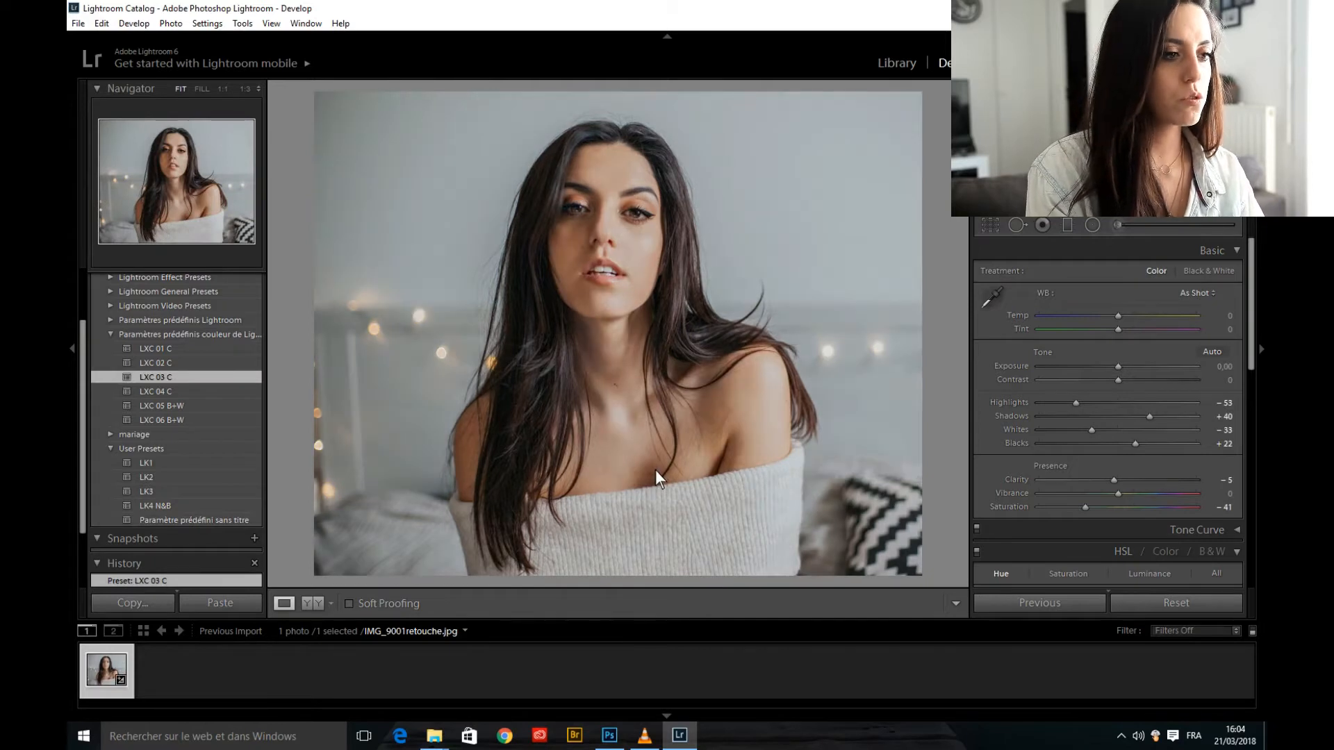
Collapse the Basic, HSL and Detail adjustment sections
{"action": "left_click", "coordinate": [1235, 250]}
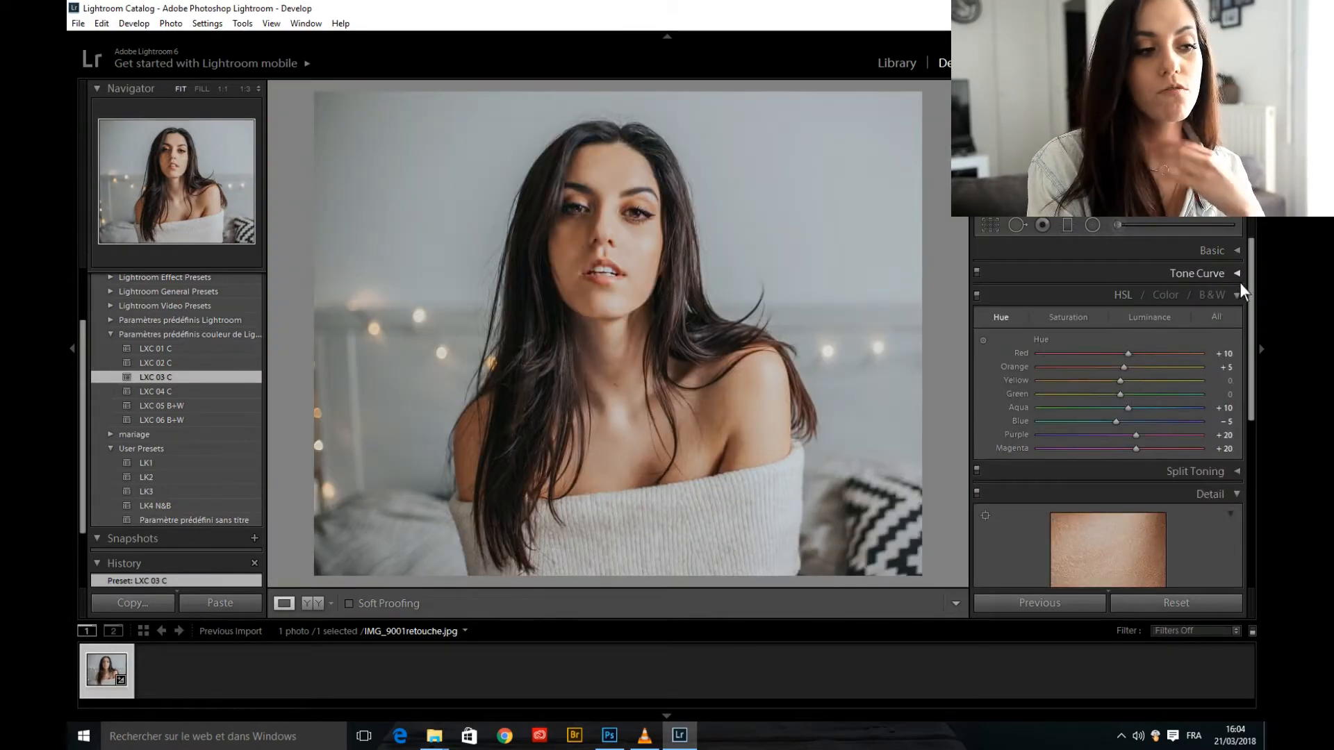
{"action": "left_click", "coordinate": [1242, 296]}
{"action": "left_click", "coordinate": [1244, 343]}
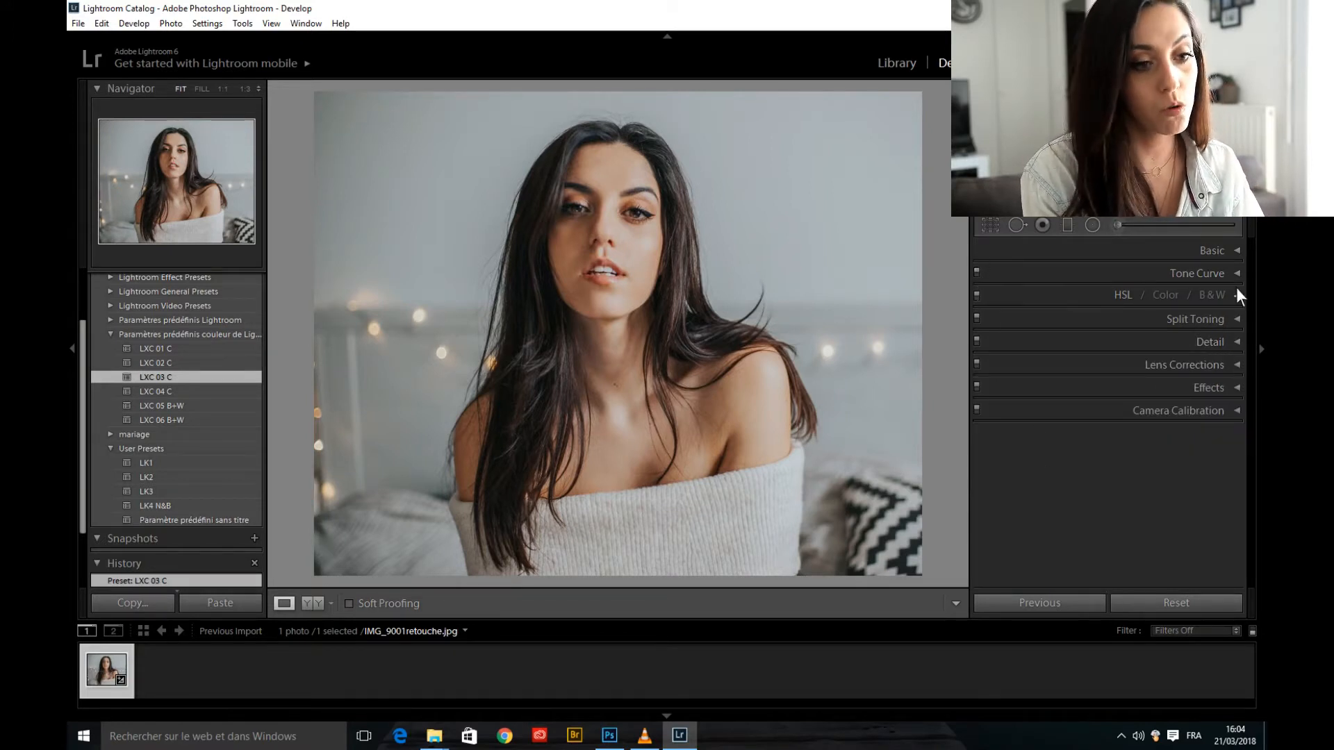
Compare the portrait with the Tone Curve, HSL and Split Toning adjustments each switched off and back on
{"action": "left_click", "coordinate": [979, 274]}
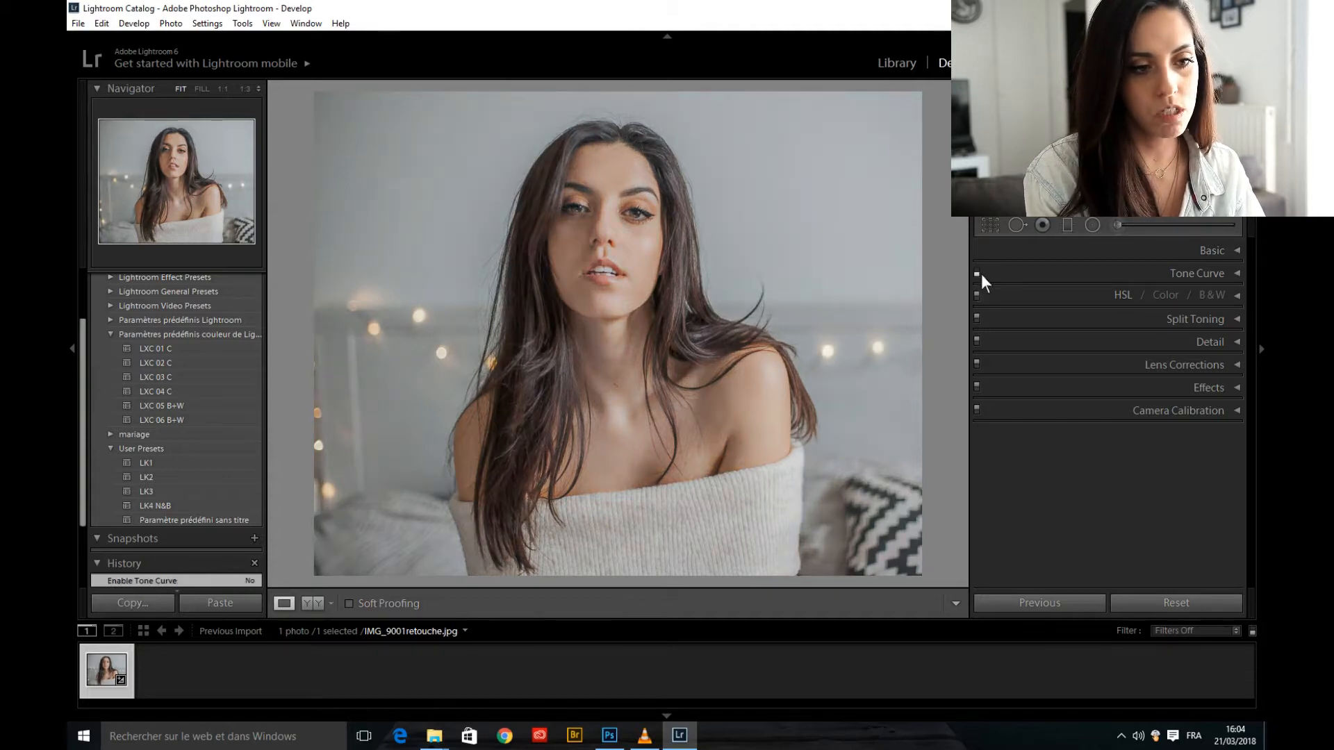
{"action": "left_click", "coordinate": [979, 296]}
{"action": "left_click", "coordinate": [981, 297]}
{"action": "left_click", "coordinate": [982, 322]}
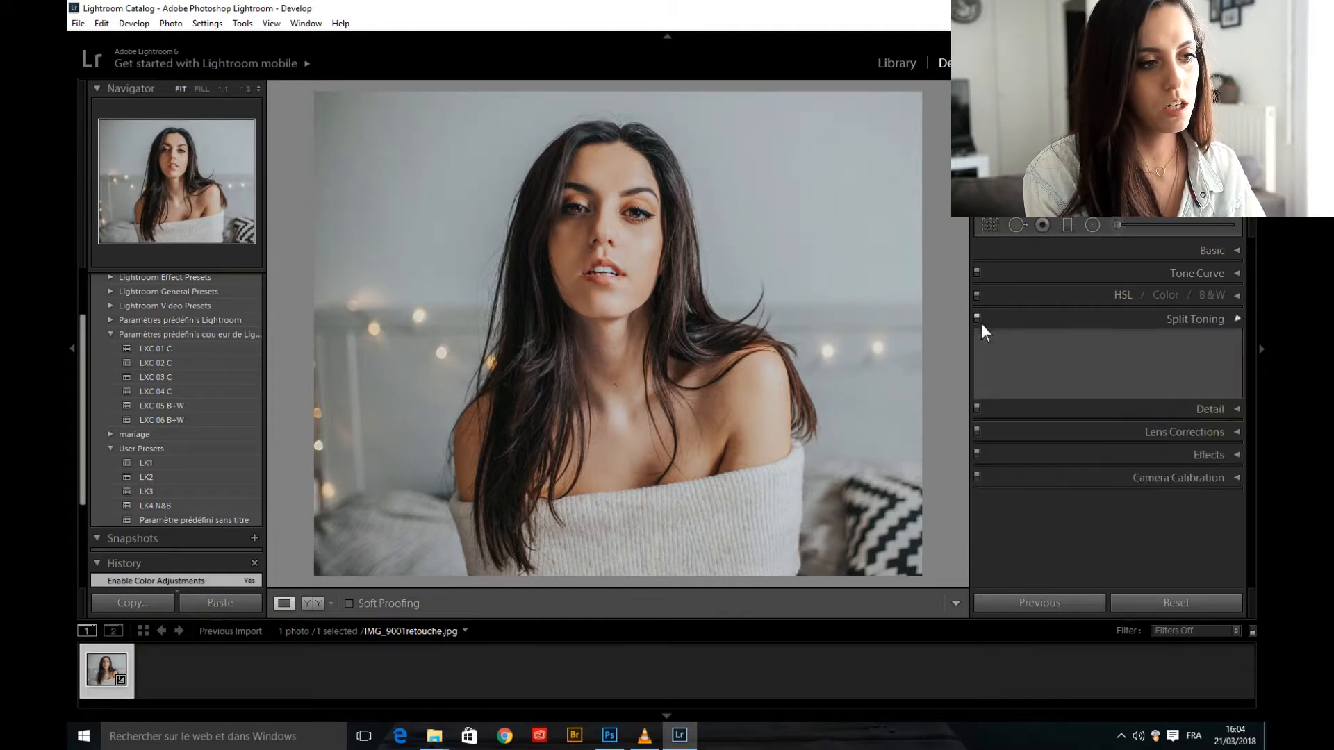
{"action": "left_click", "coordinate": [980, 320]}
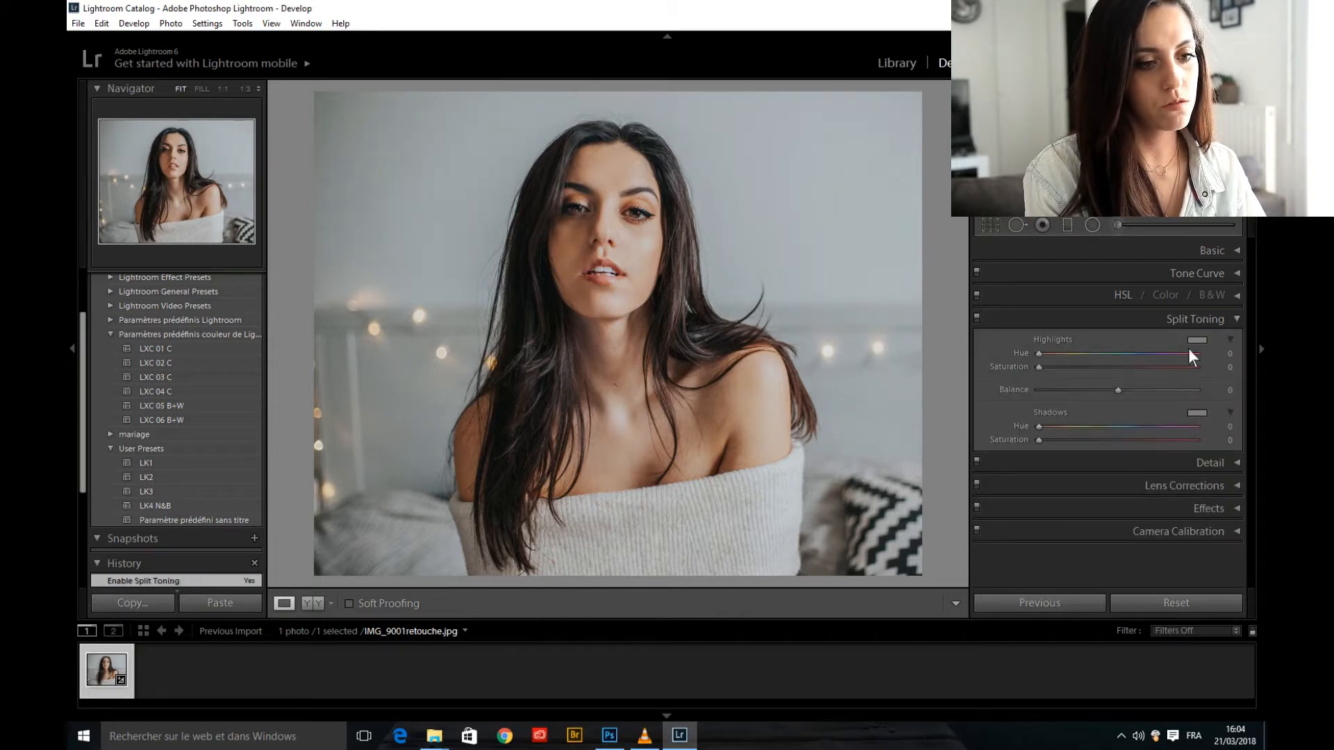
{"action": "left_click", "coordinate": [1243, 319]}
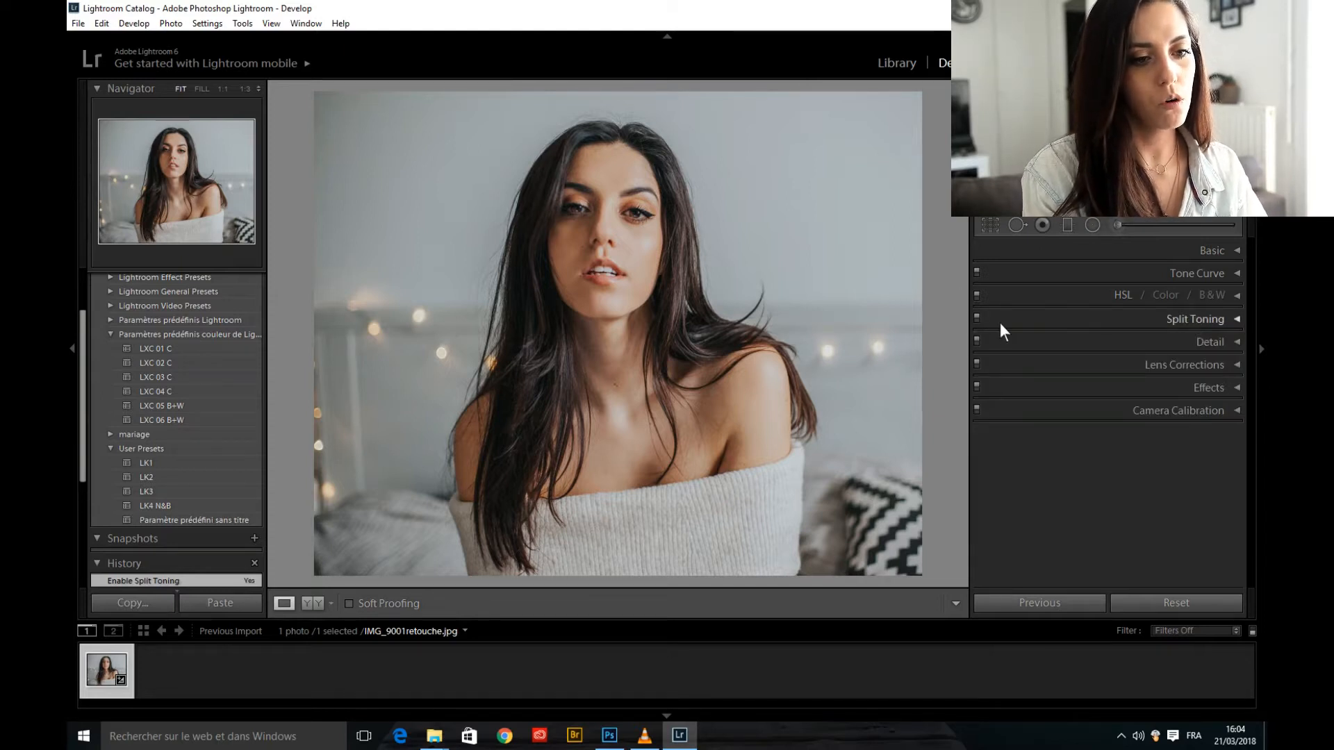
Check the effect of Detail, Lens Corrections, Effects and Camera Calibration by disabling and re-enabling each one
{"action": "left_click", "coordinate": [982, 342]}
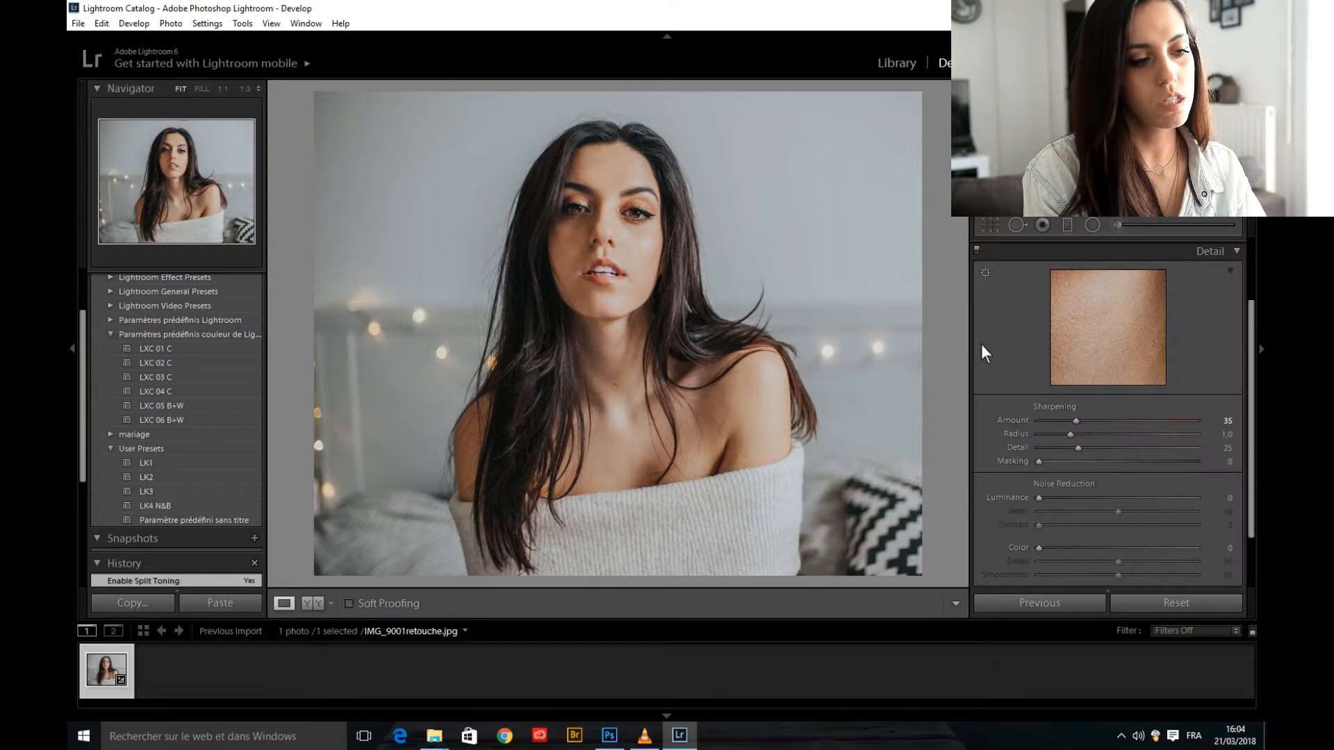
{"action": "left_click", "coordinate": [978, 249]}
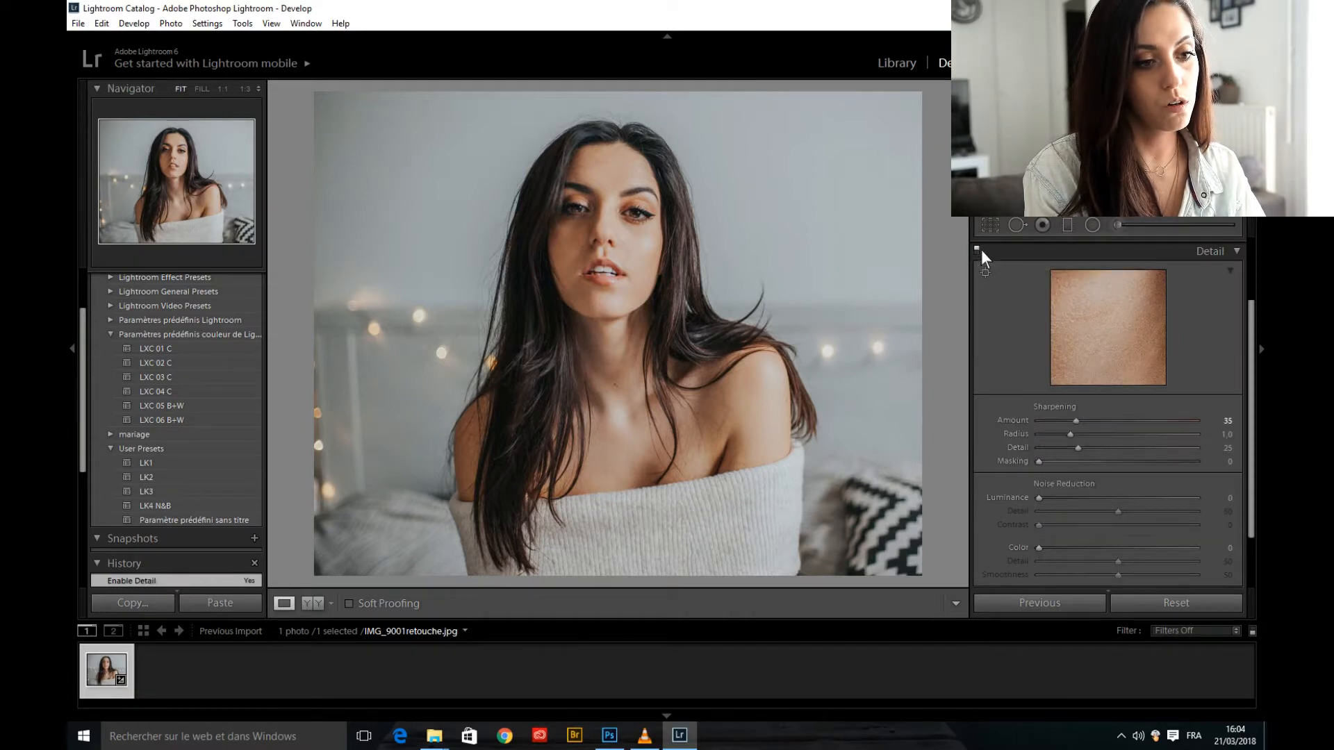
{"action": "left_click", "coordinate": [1241, 251]}
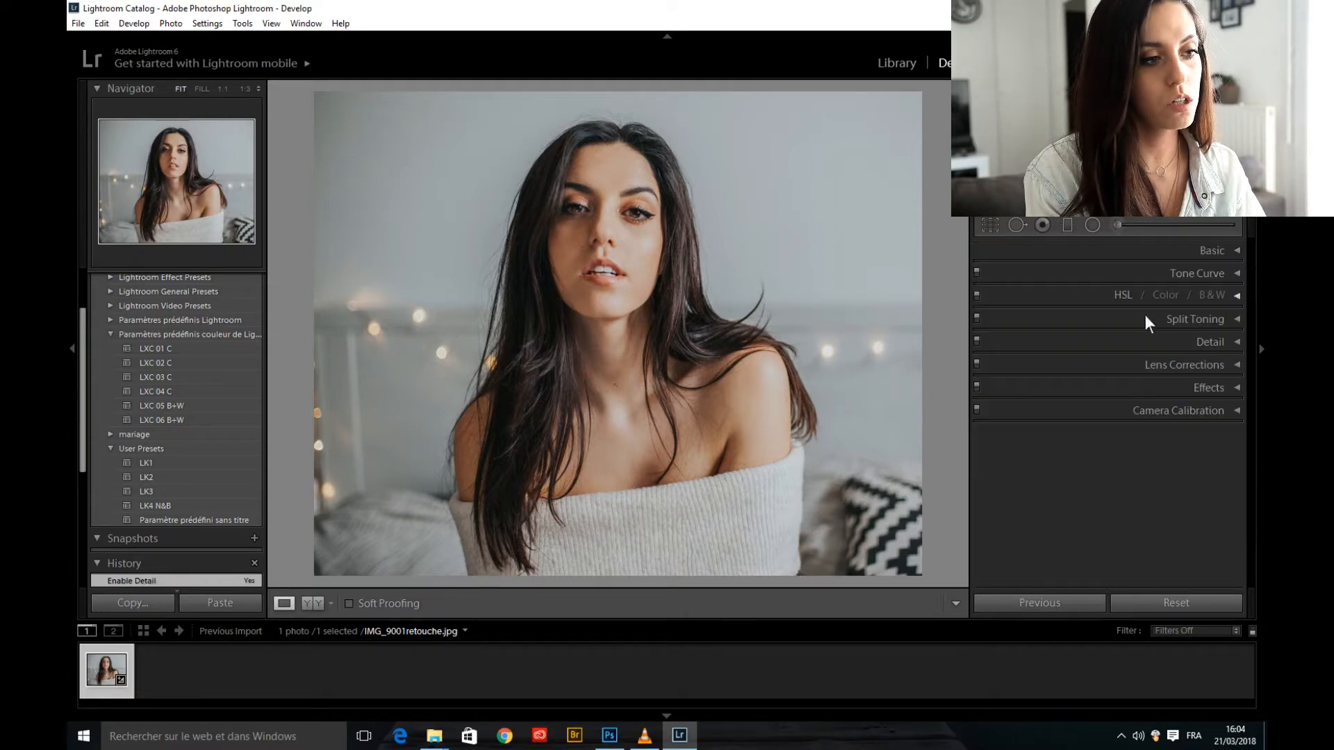
{"action": "left_click", "coordinate": [977, 364]}
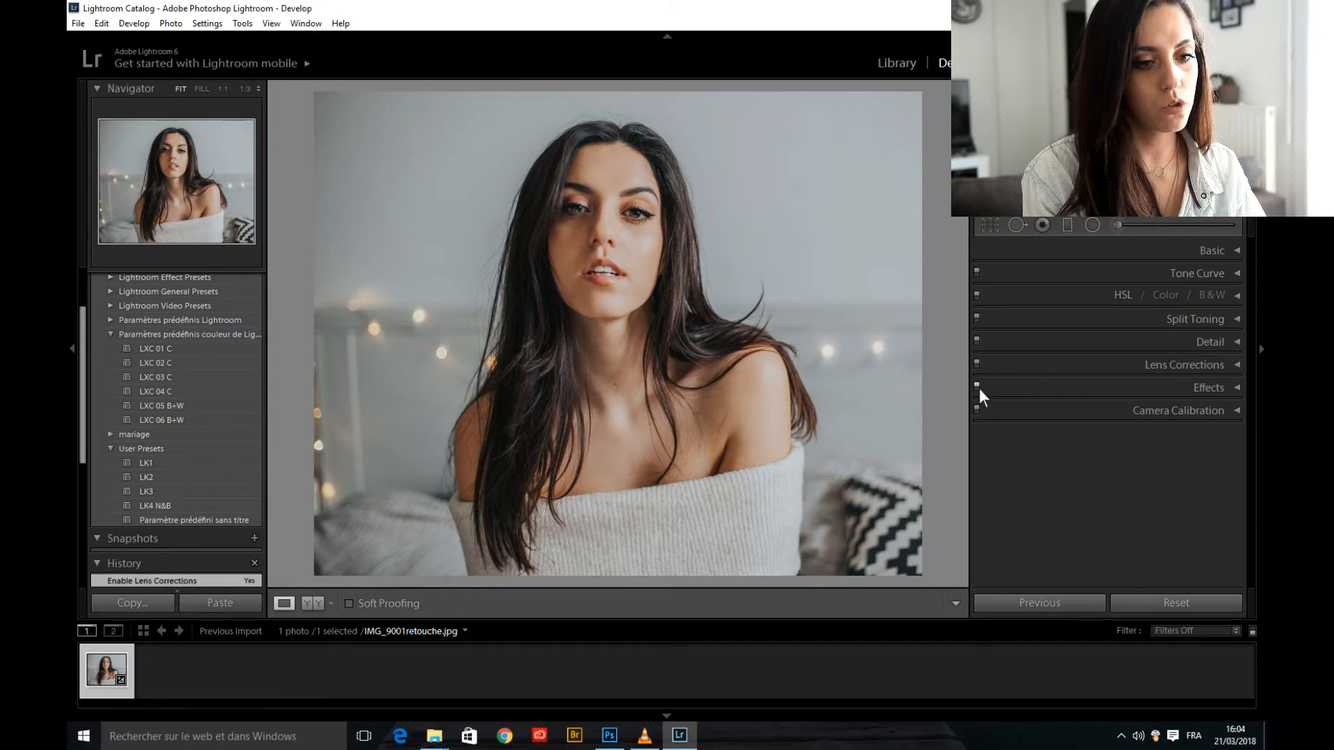
{"action": "left_click", "coordinate": [978, 387]}
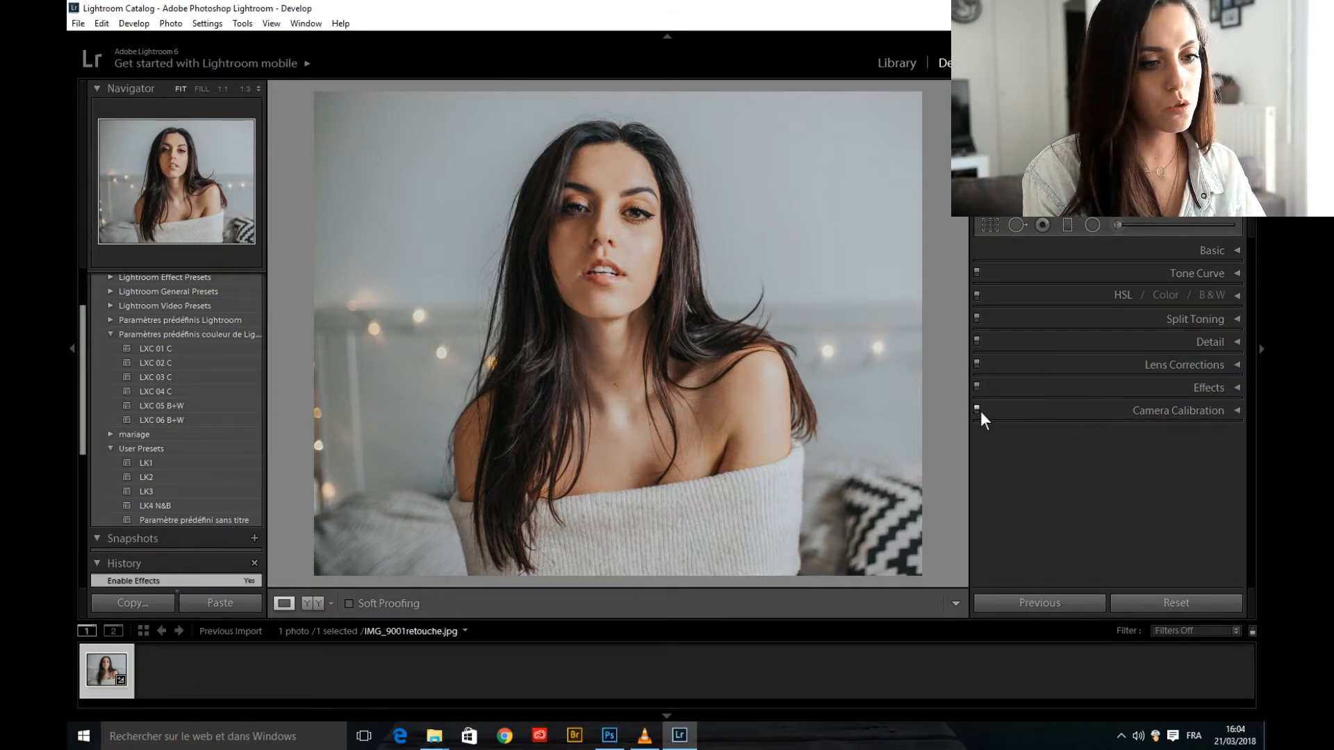
{"action": "left_click", "coordinate": [979, 409]}
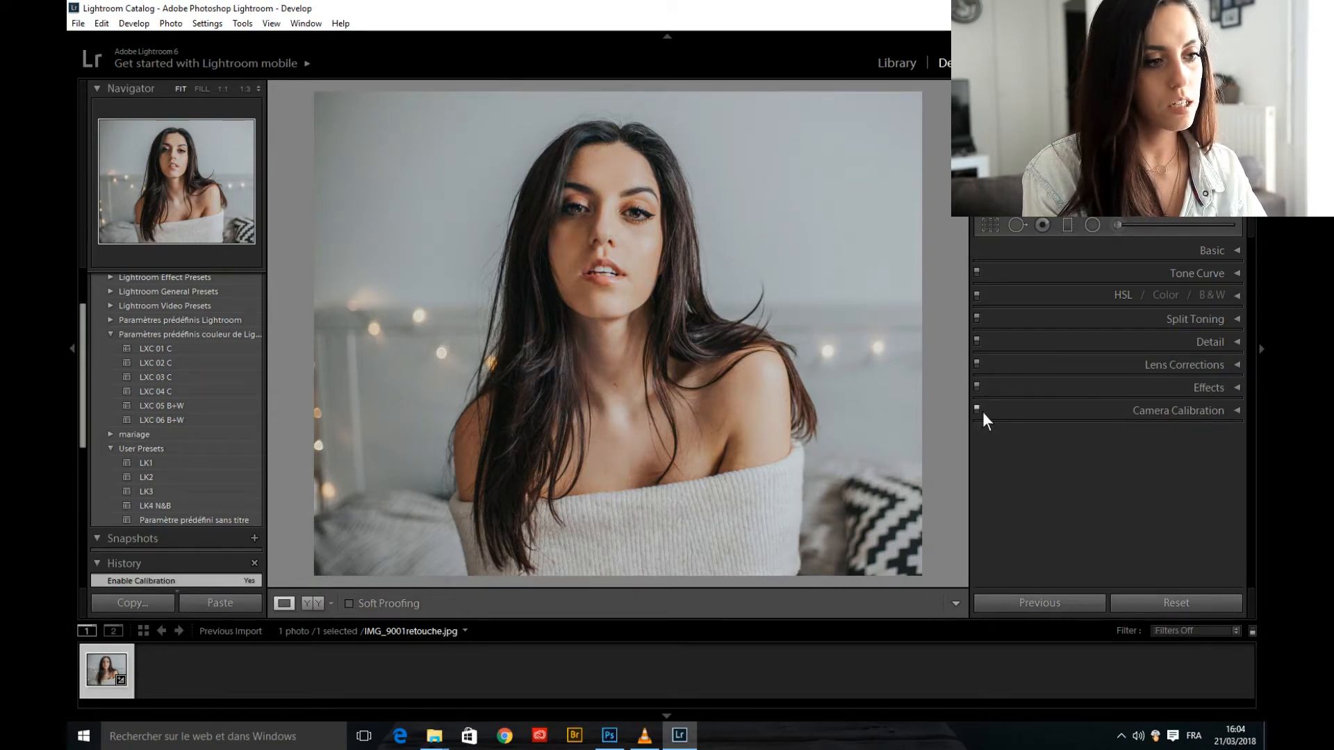
Compare the photo once more with and without the Tone Curve and HSL adjustments
{"action": "left_click", "coordinate": [980, 274]}
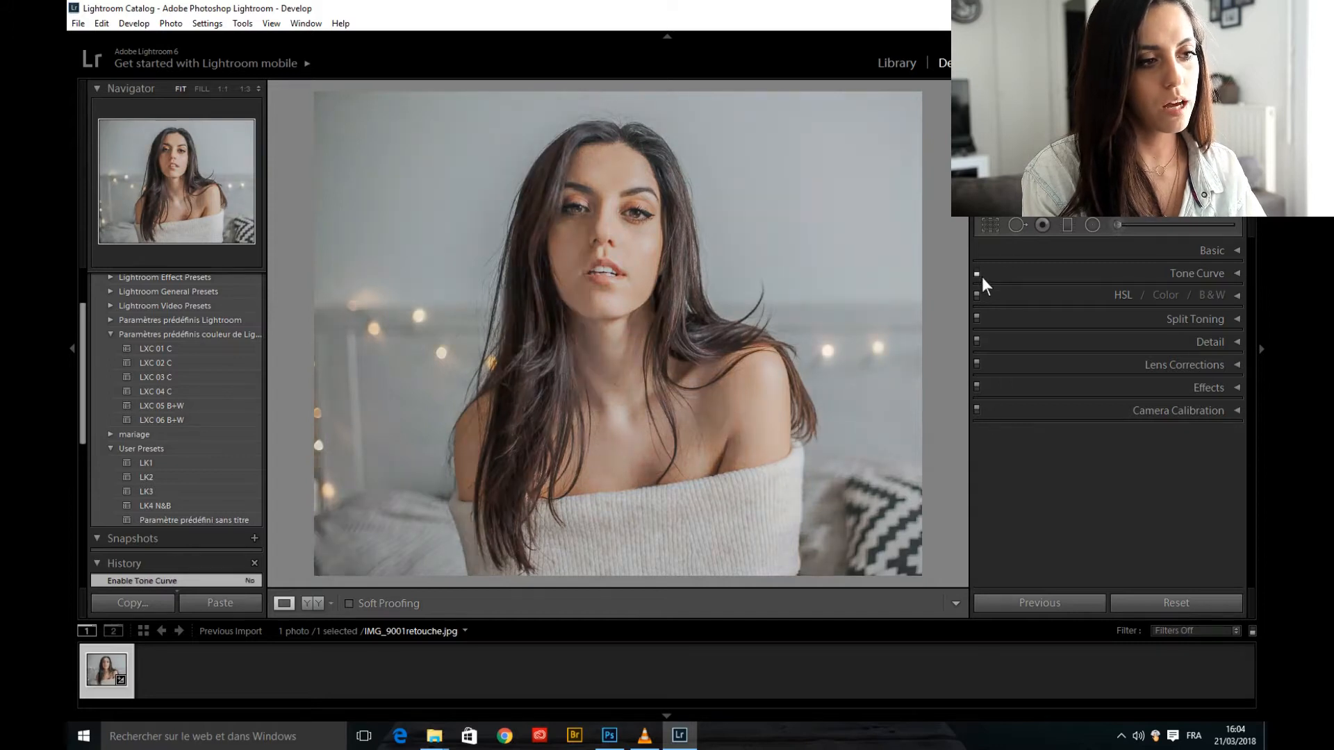
{"action": "left_click", "coordinate": [981, 275]}
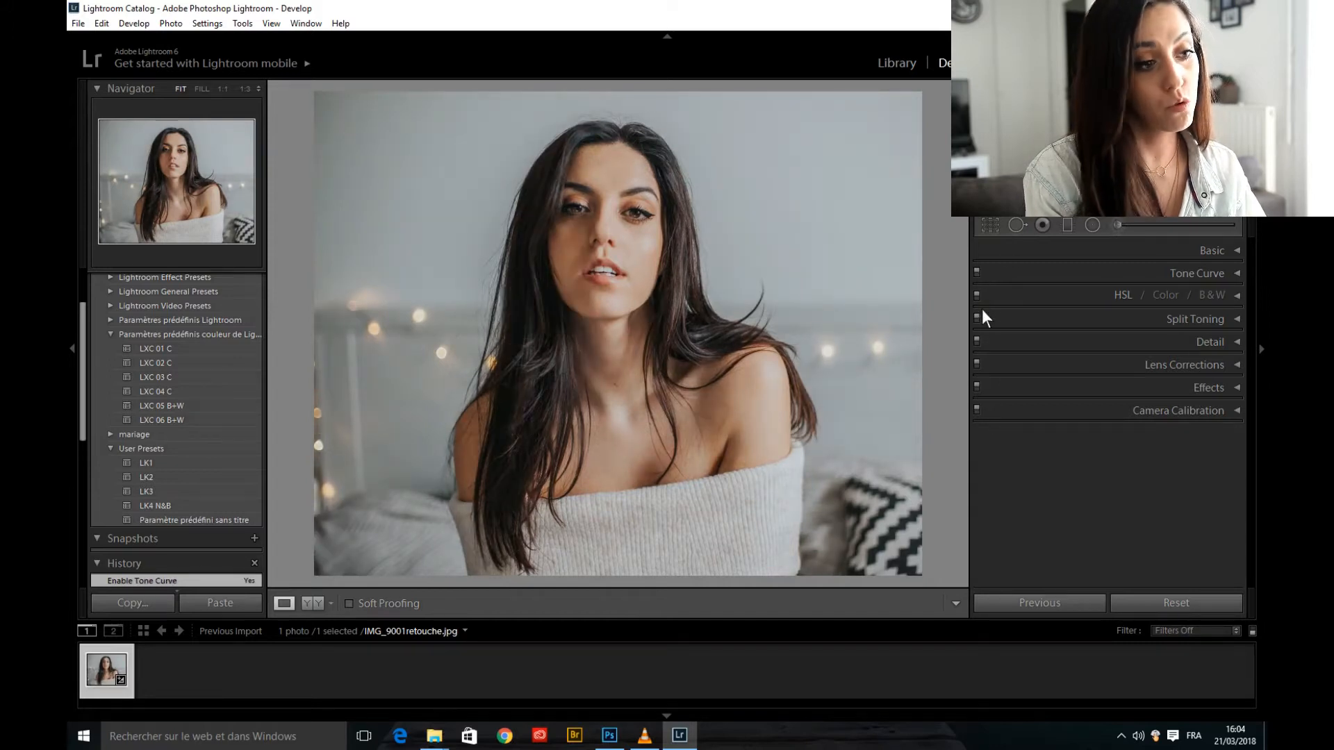
{"action": "left_click", "coordinate": [980, 298]}
{"action": "left_click", "coordinate": [980, 298]}
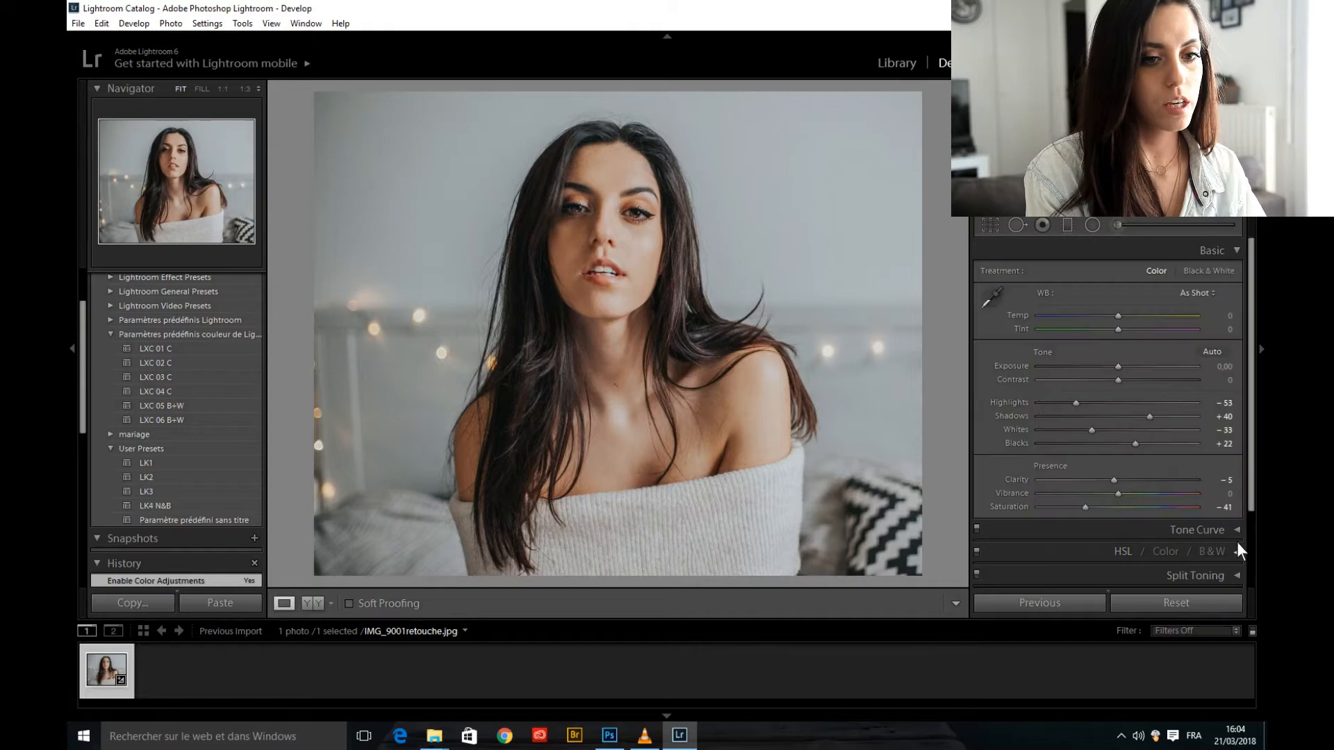
Expand the Basic and Tone Curve sections and set Shadows to +42
{"action": "left_click", "coordinate": [1239, 538]}
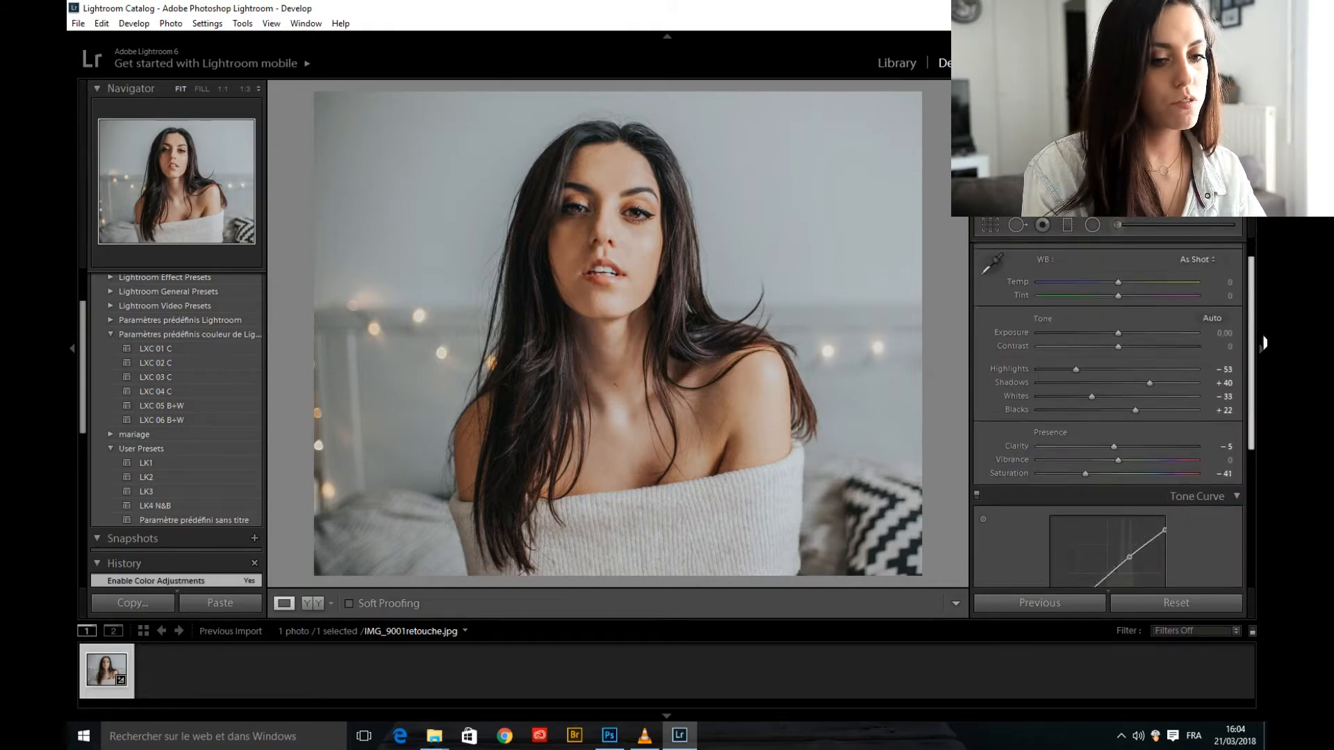
{"action": "left_click_drag", "start_coordinate": [1257, 331], "coordinate": [1255, 318]}
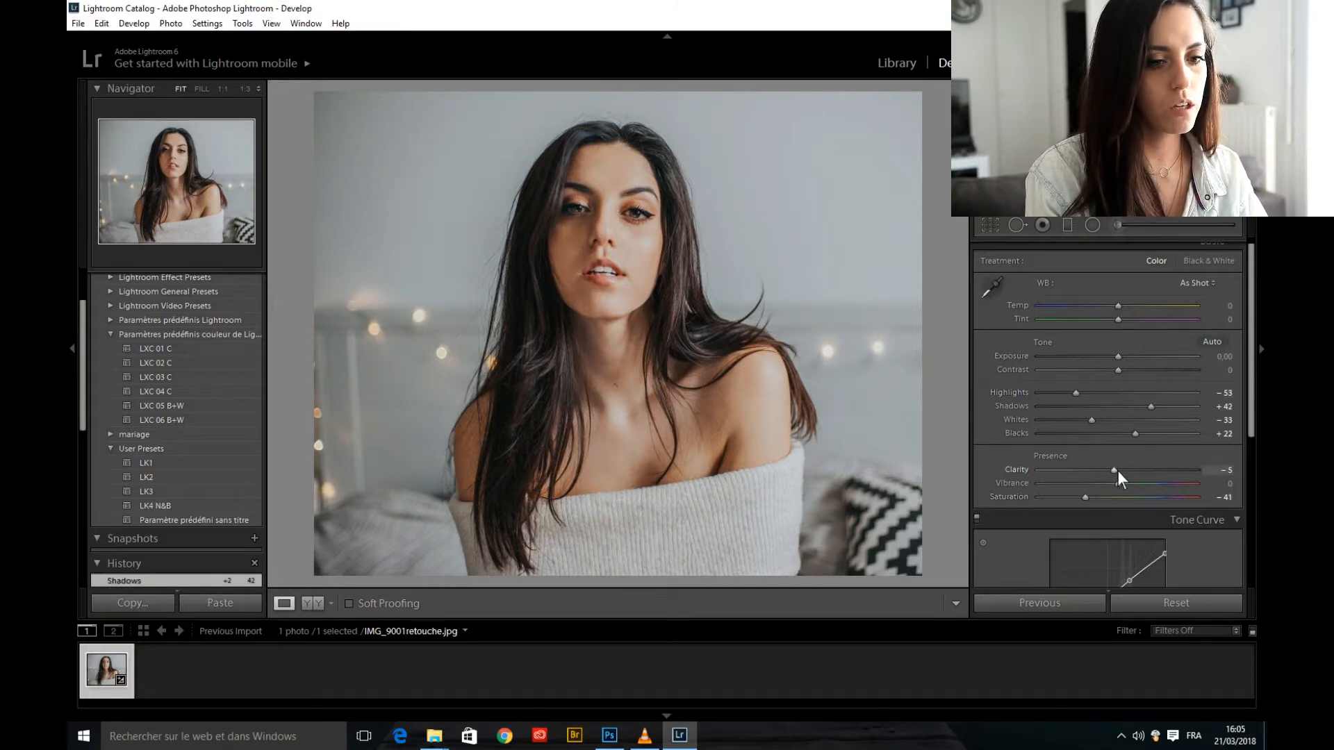
Reshape the RGB point curve by lowering its black point, adjusting the shadow point and raising the two upper points
{"action": "left_click_drag", "start_coordinate": [1257, 339], "coordinate": [1255, 448]}
{"action": "left_click", "coordinate": [1078, 510]}
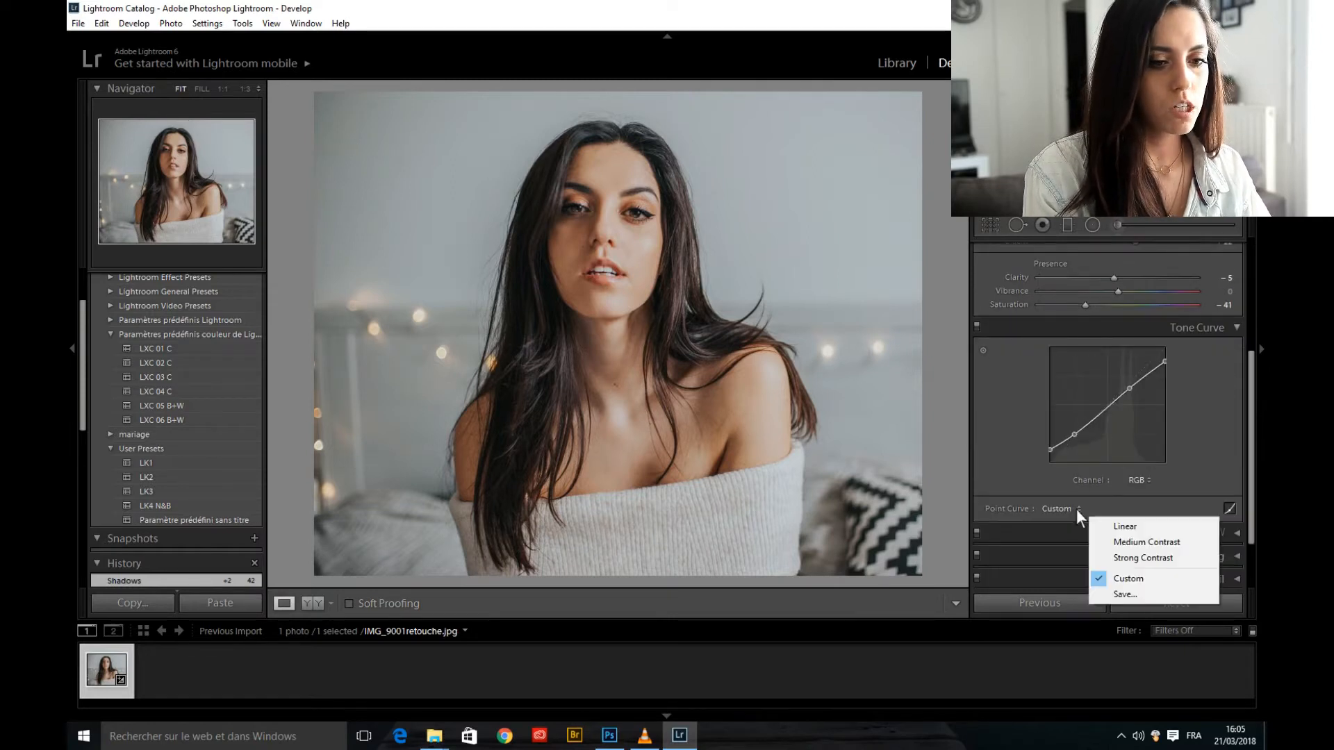
{"action": "left_click", "coordinate": [1078, 513]}
{"action": "left_click", "coordinate": [1053, 451]}
{"action": "left_click_drag", "start_coordinate": [1053, 450], "coordinate": [1054, 455]}
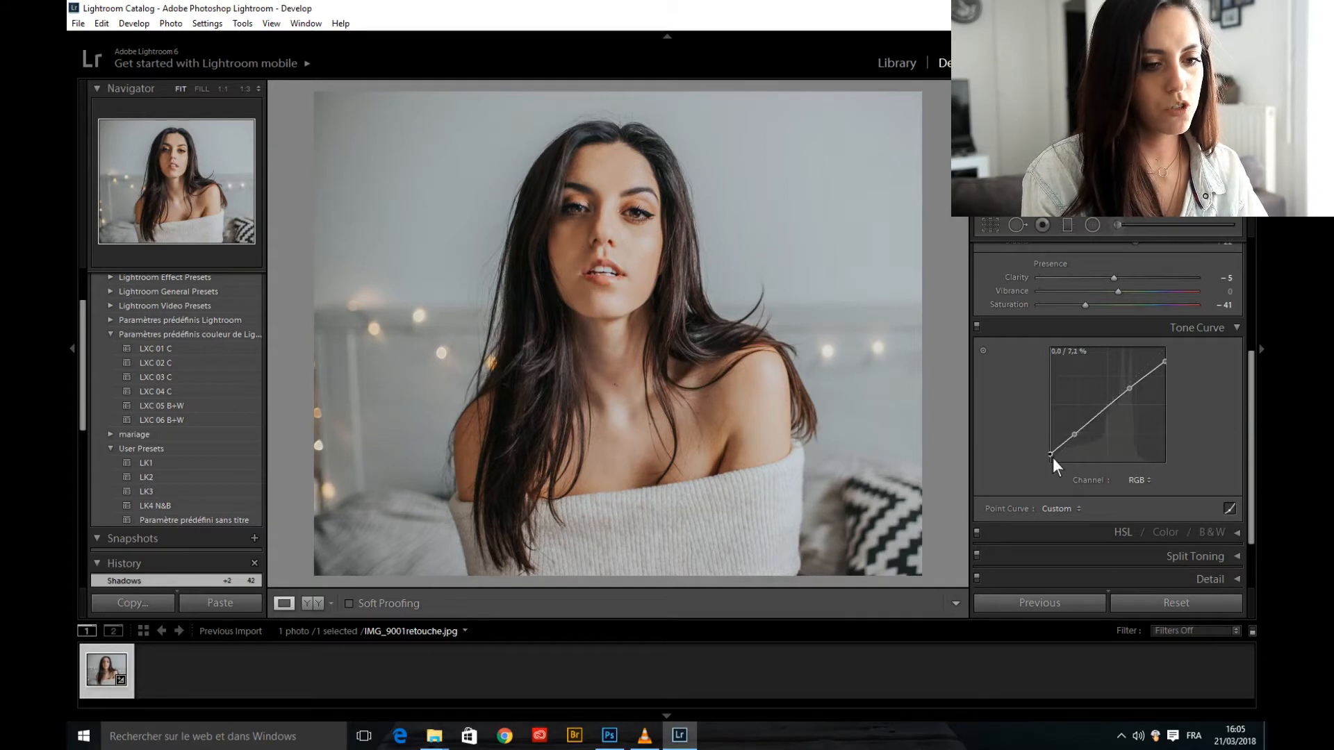
{"action": "left_click_drag", "start_coordinate": [1054, 457], "coordinate": [1075, 438]}
{"action": "left_click_drag", "start_coordinate": [1136, 391], "coordinate": [1171, 357]}
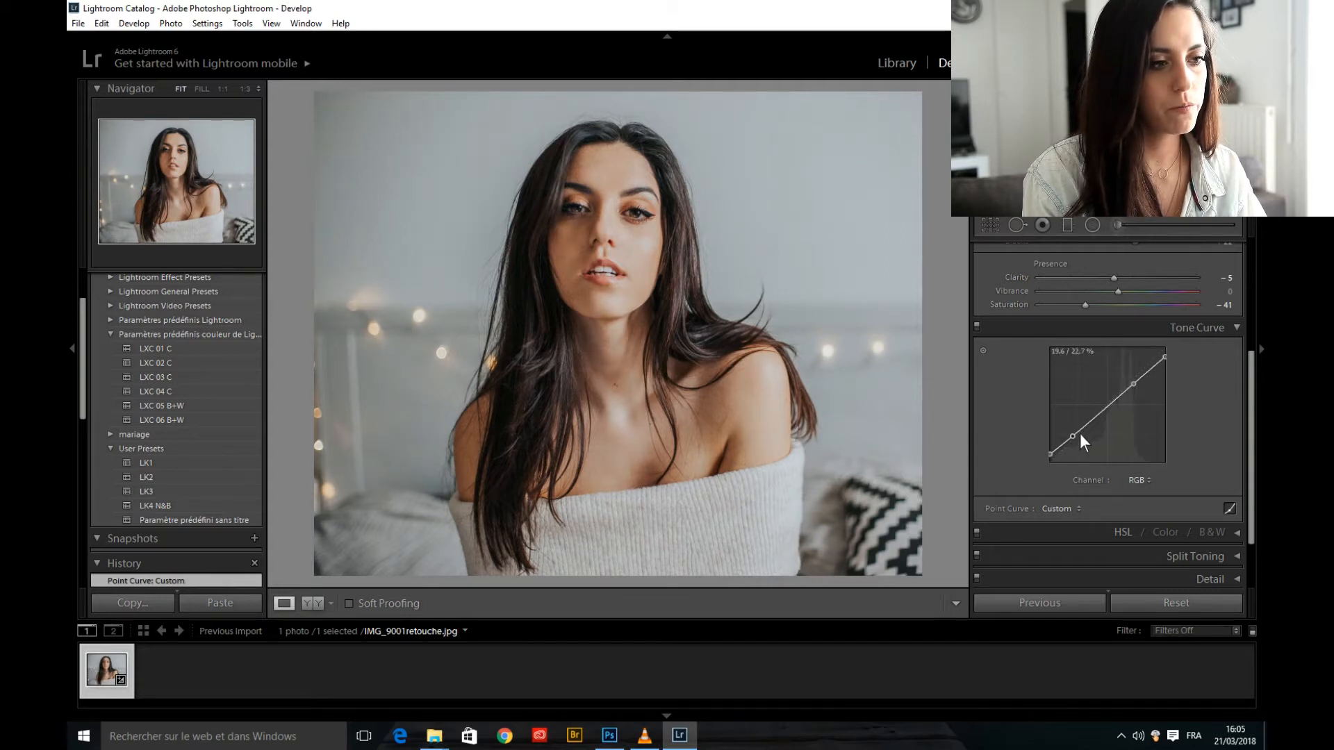
{"action": "left_click_drag", "start_coordinate": [1080, 436], "coordinate": [1054, 462]}
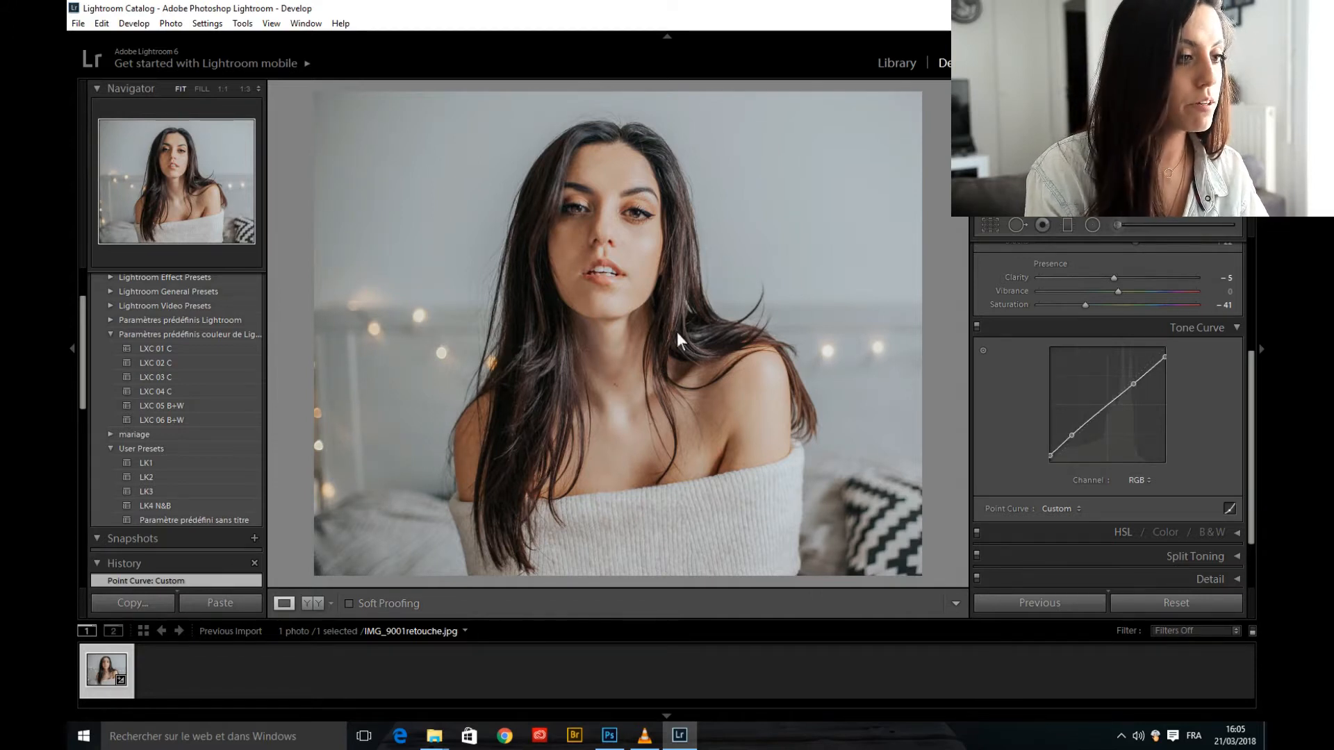
Hide the presets panel and the filmstrip to enlarge the photo preview
{"action": "left_click", "coordinate": [75, 304]}
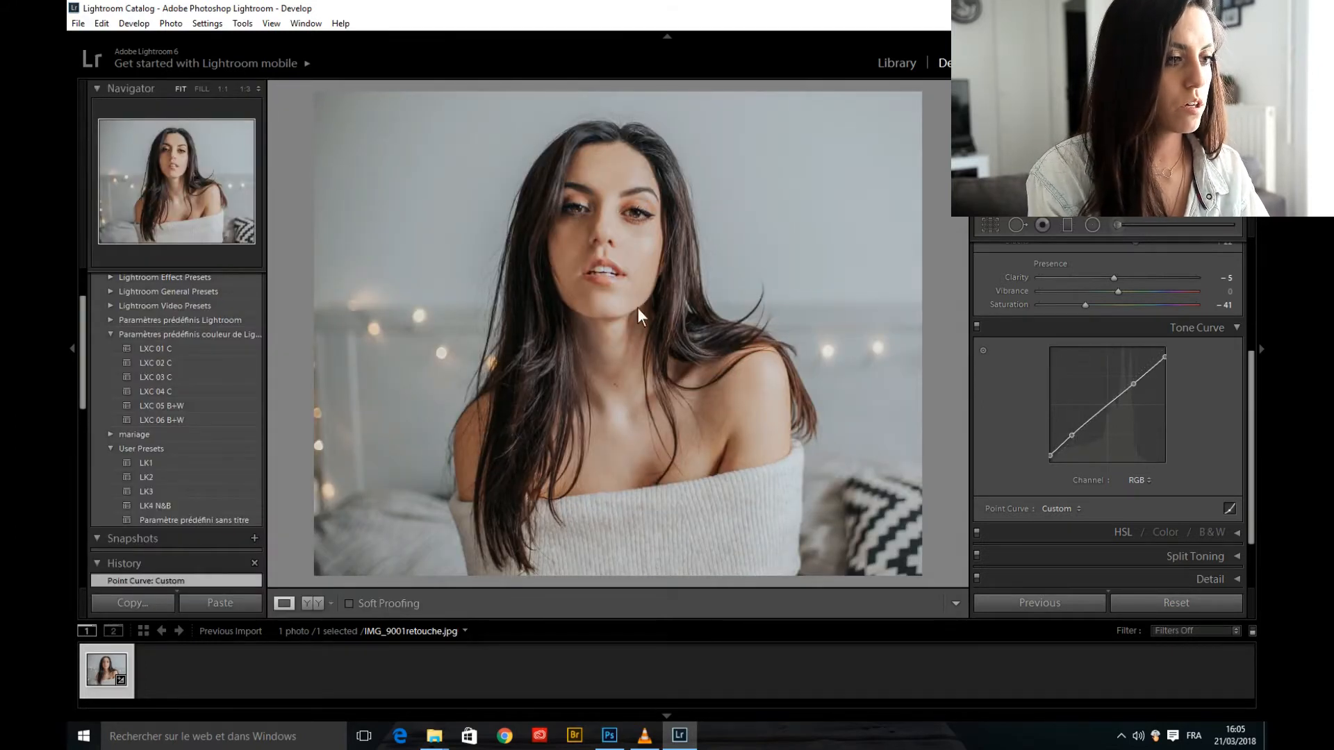
{"action": "left_click", "coordinate": [72, 298]}
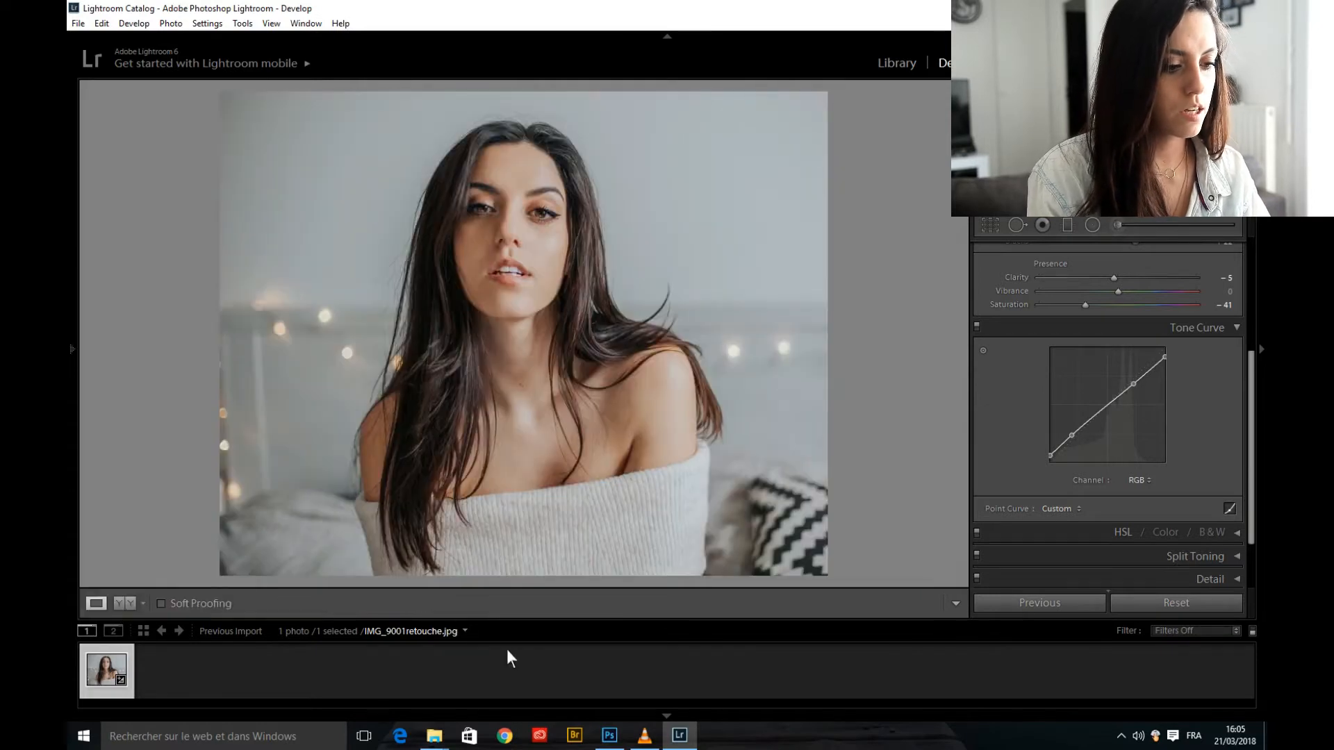
{"action": "left_click", "coordinate": [665, 714]}
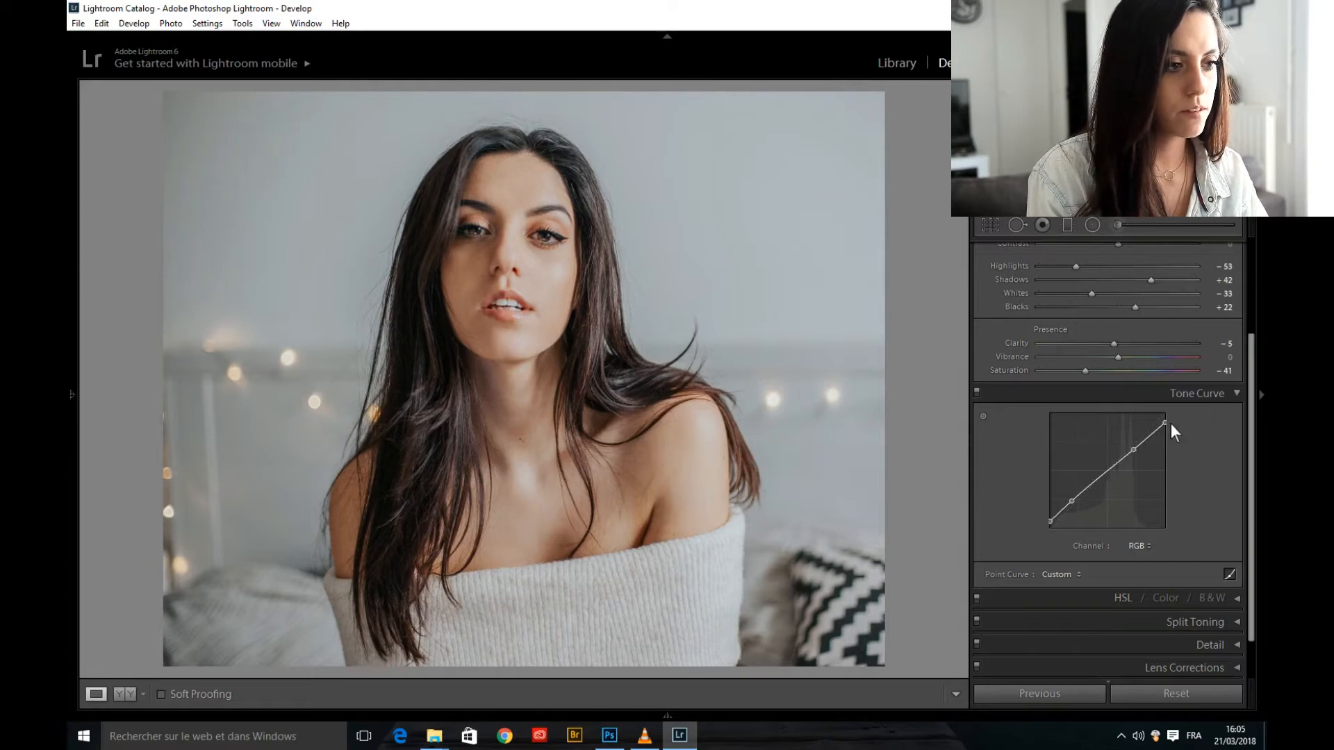
Lower the RGB curve's white point slightly and bring its black point down to about 3.5 %
{"action": "left_click_drag", "start_coordinate": [1140, 453], "coordinate": [1170, 428]}
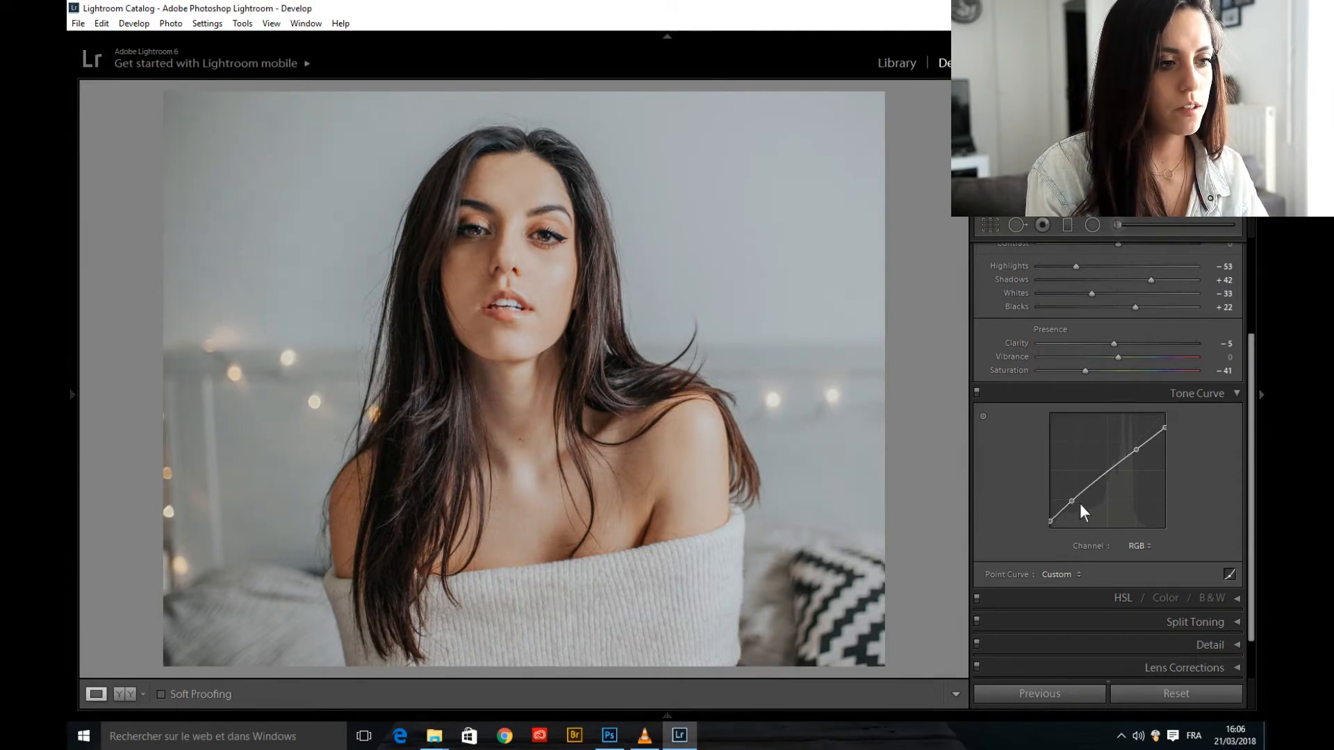
{"action": "left_click_drag", "start_coordinate": [1052, 521], "coordinate": [1054, 524]}
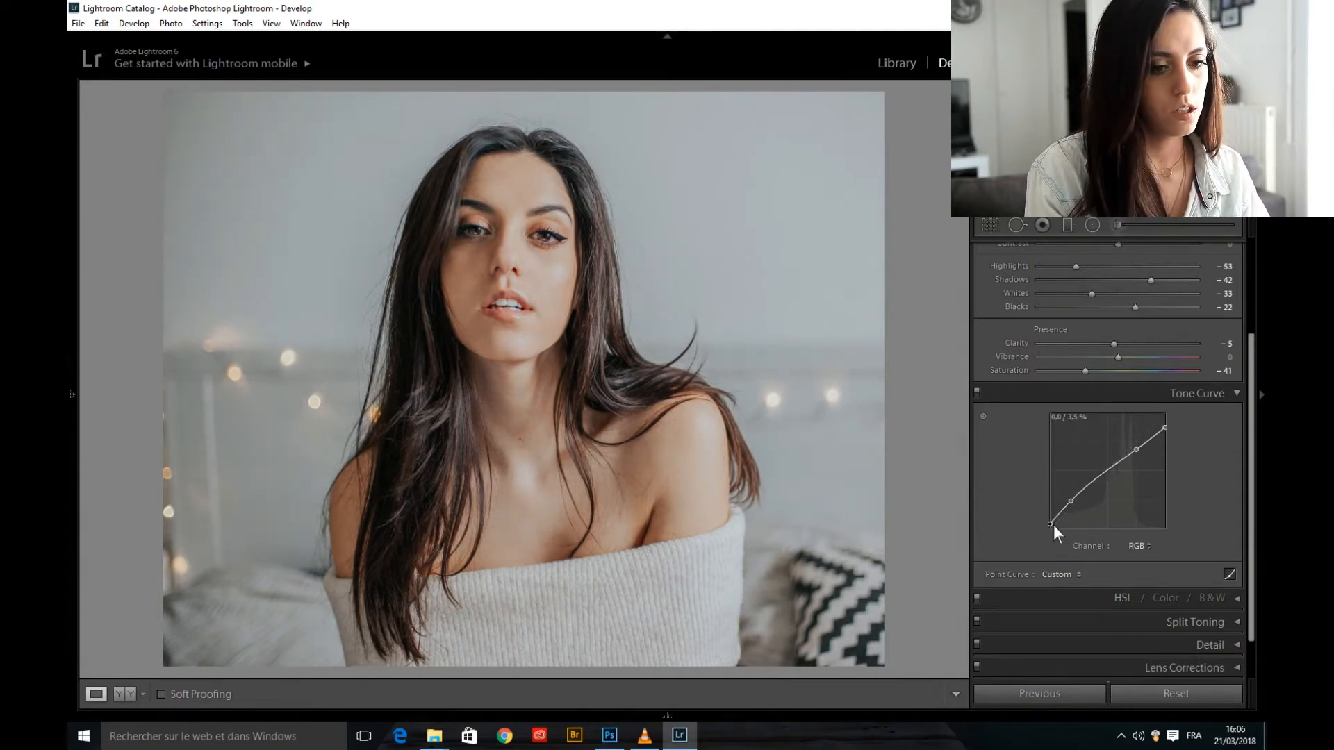
On the Red channel curve, raise the lower points to add red to the shadows and slightly lower the upper point
{"action": "left_click", "coordinate": [1143, 547]}
{"action": "left_click", "coordinate": [1109, 579]}
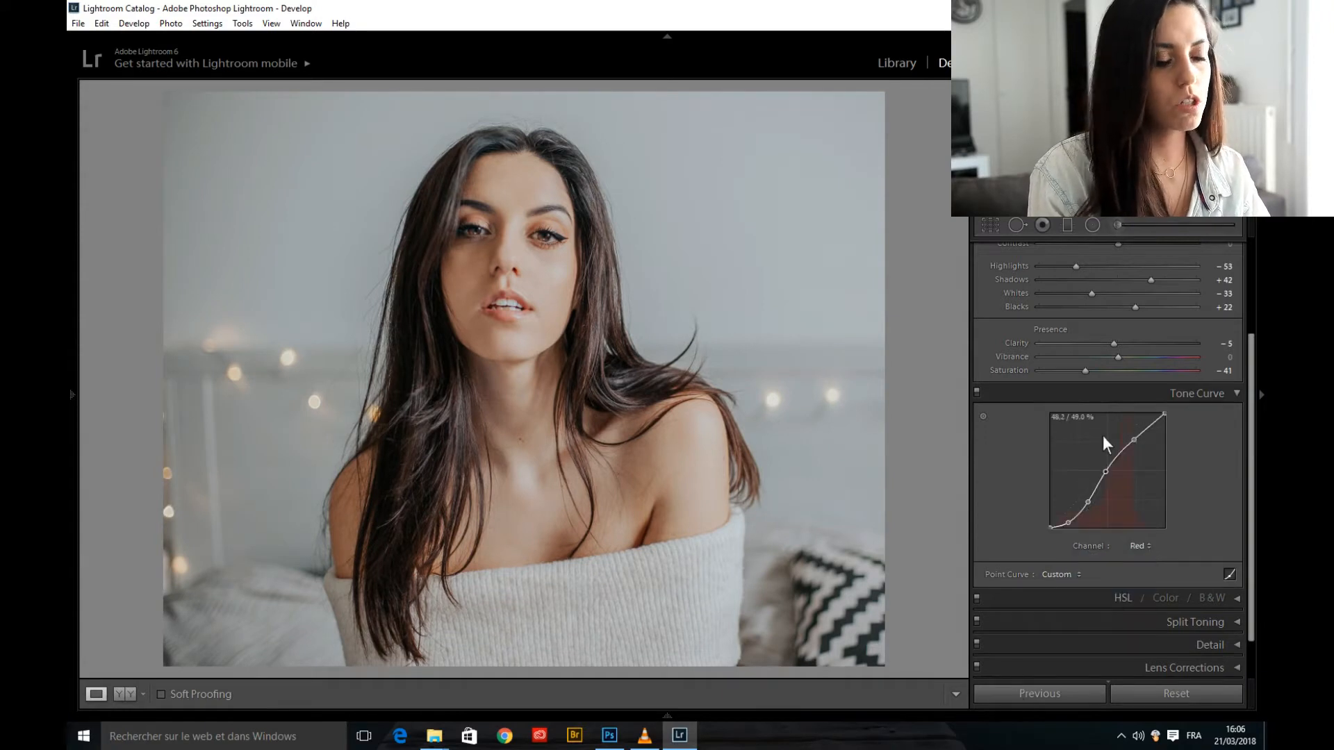
{"action": "mouse_move", "coordinate": [1094, 507]}
{"action": "left_mouse_down"}
{"action": "mouse_move", "coordinate": [1075, 520]}
{"action": "mouse_move", "coordinate": [1087, 500]}
{"action": "left_mouse_up"}
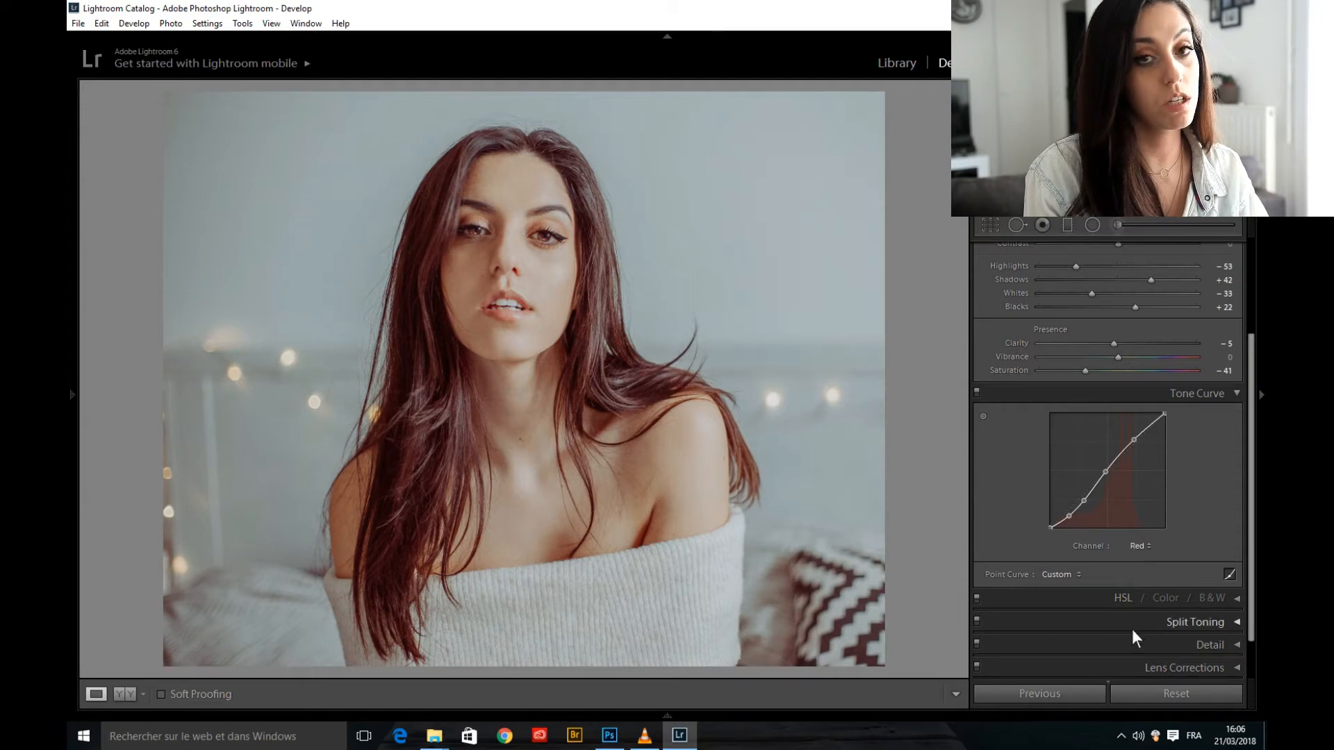
{"action": "left_click_drag", "start_coordinate": [1138, 440], "coordinate": [1137, 442]}
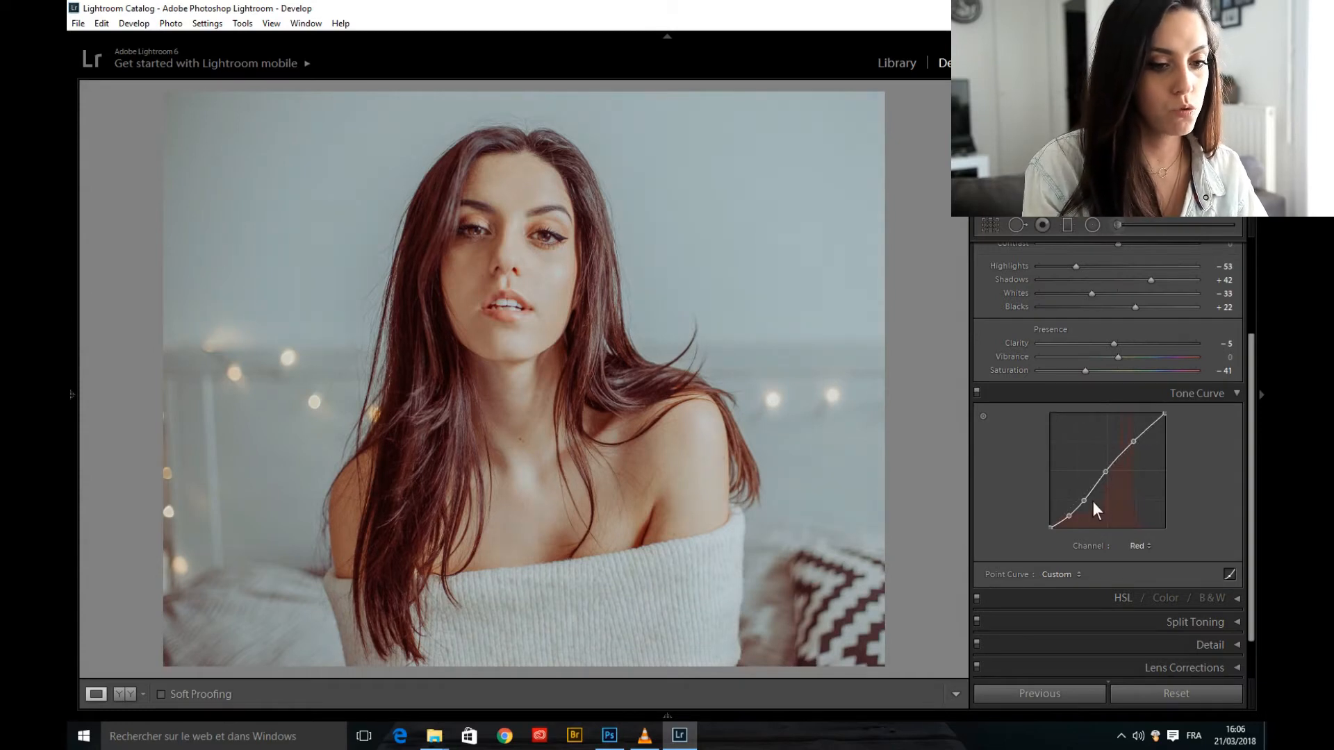
On the Green channel curve, raise the lower points to add green to the shadows
{"action": "left_click", "coordinate": [1144, 553]}
{"action": "left_click", "coordinate": [1116, 590]}
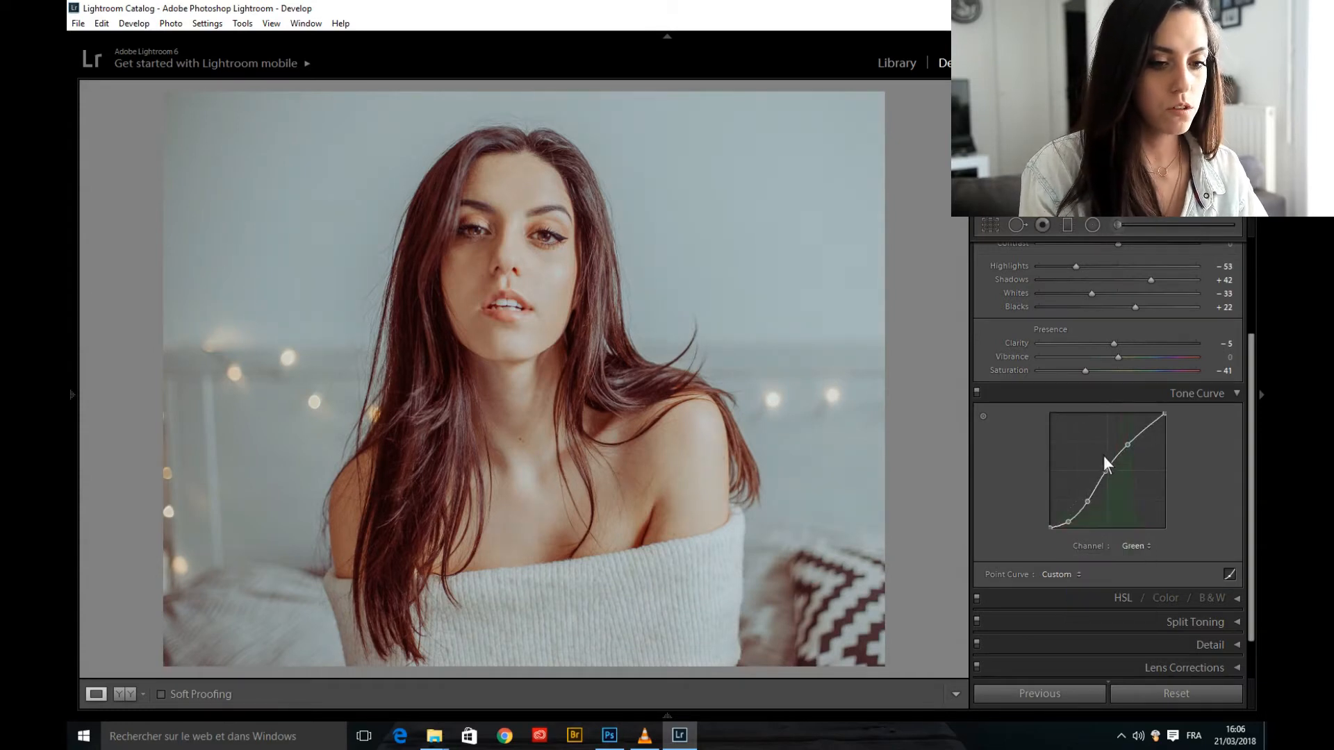
{"action": "mouse_move", "coordinate": [1091, 502]}
{"action": "left_mouse_down"}
{"action": "mouse_move", "coordinate": [1072, 515]}
{"action": "mouse_move", "coordinate": [1088, 499]}
{"action": "left_mouse_up"}
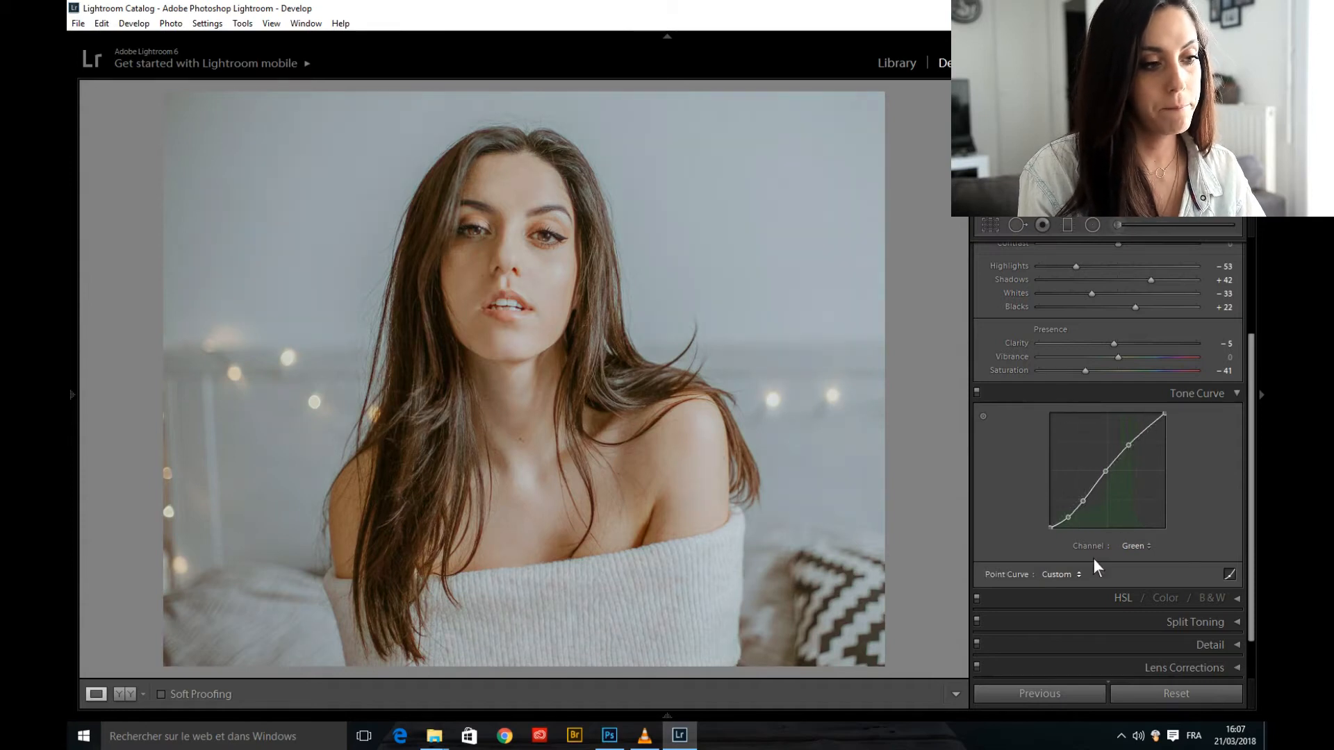
On the Blue channel curve, raise the lower points to add blue to the shadows and nudge the upper point
{"action": "left_click", "coordinate": [1133, 548]}
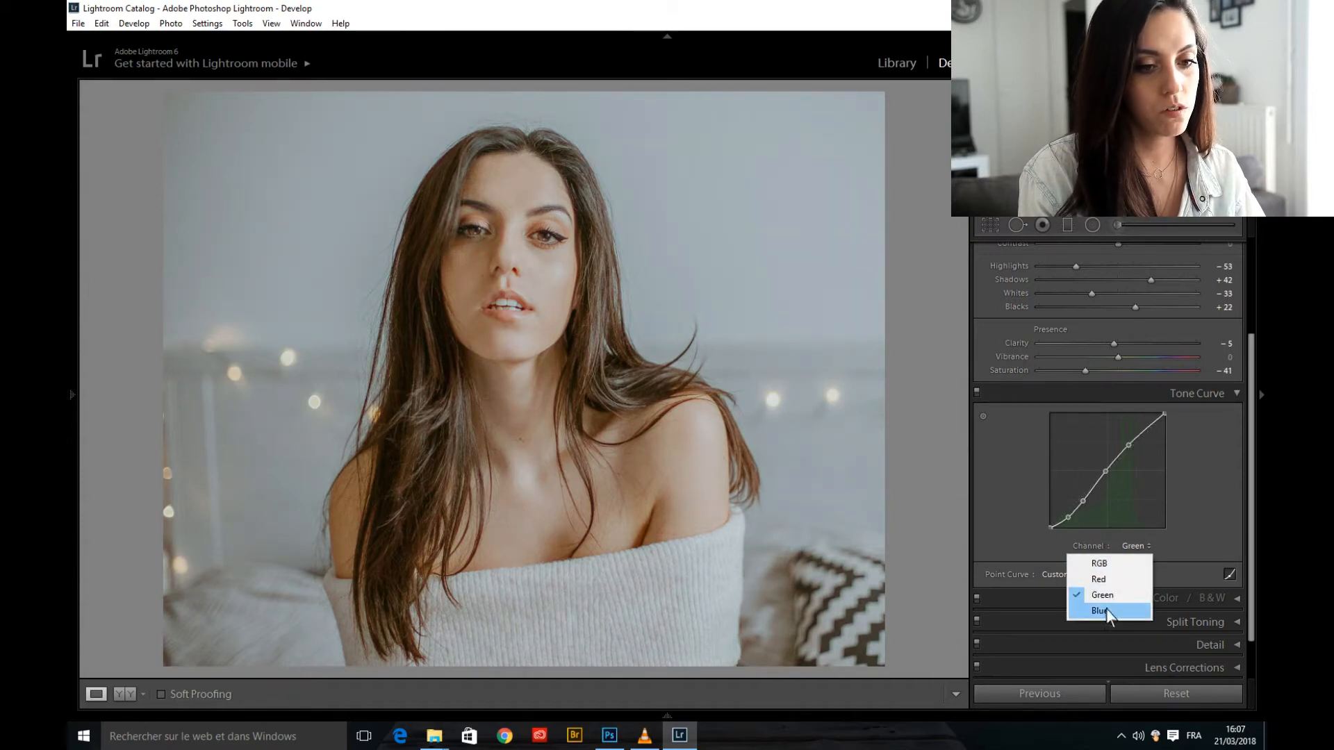
{"action": "left_click", "coordinate": [1106, 608]}
{"action": "left_click_drag", "start_coordinate": [1074, 524], "coordinate": [1090, 500]}
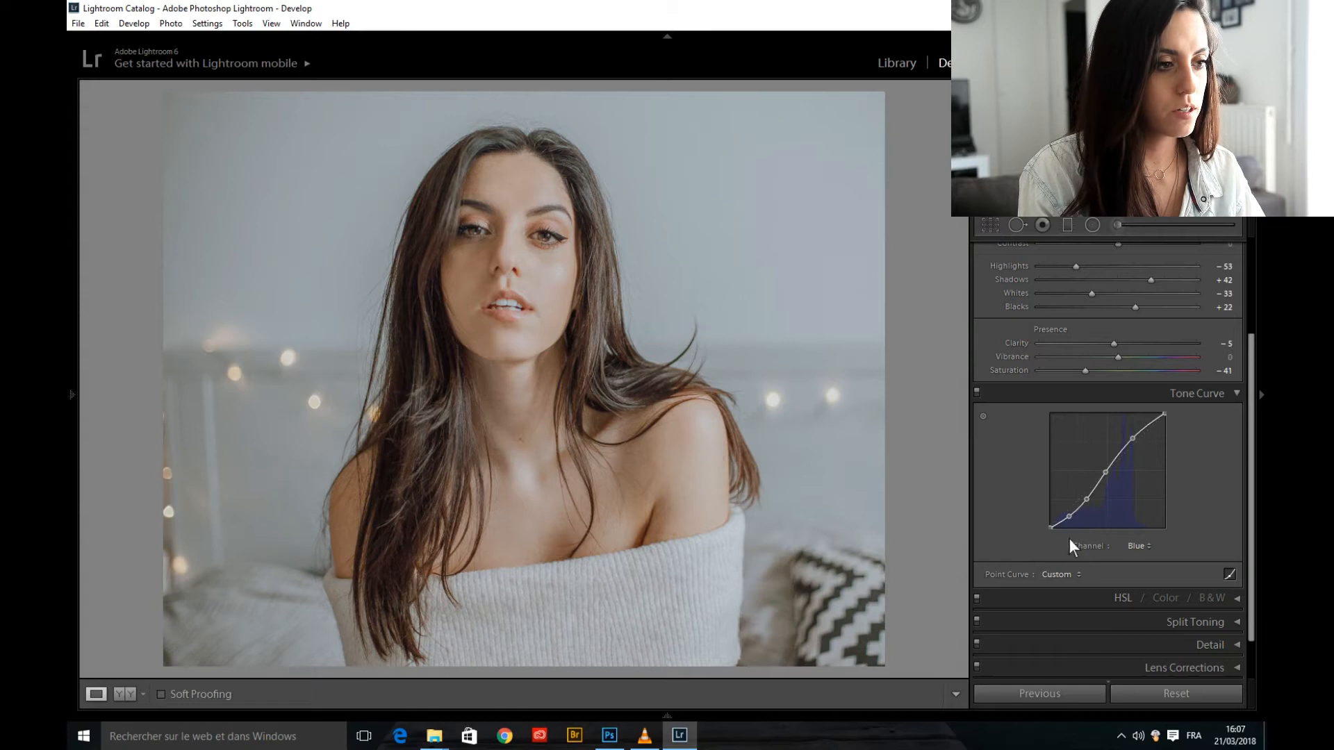
{"action": "left_click_drag", "start_coordinate": [1072, 517], "coordinate": [1073, 515]}
{"action": "left_click", "coordinate": [1137, 440]}
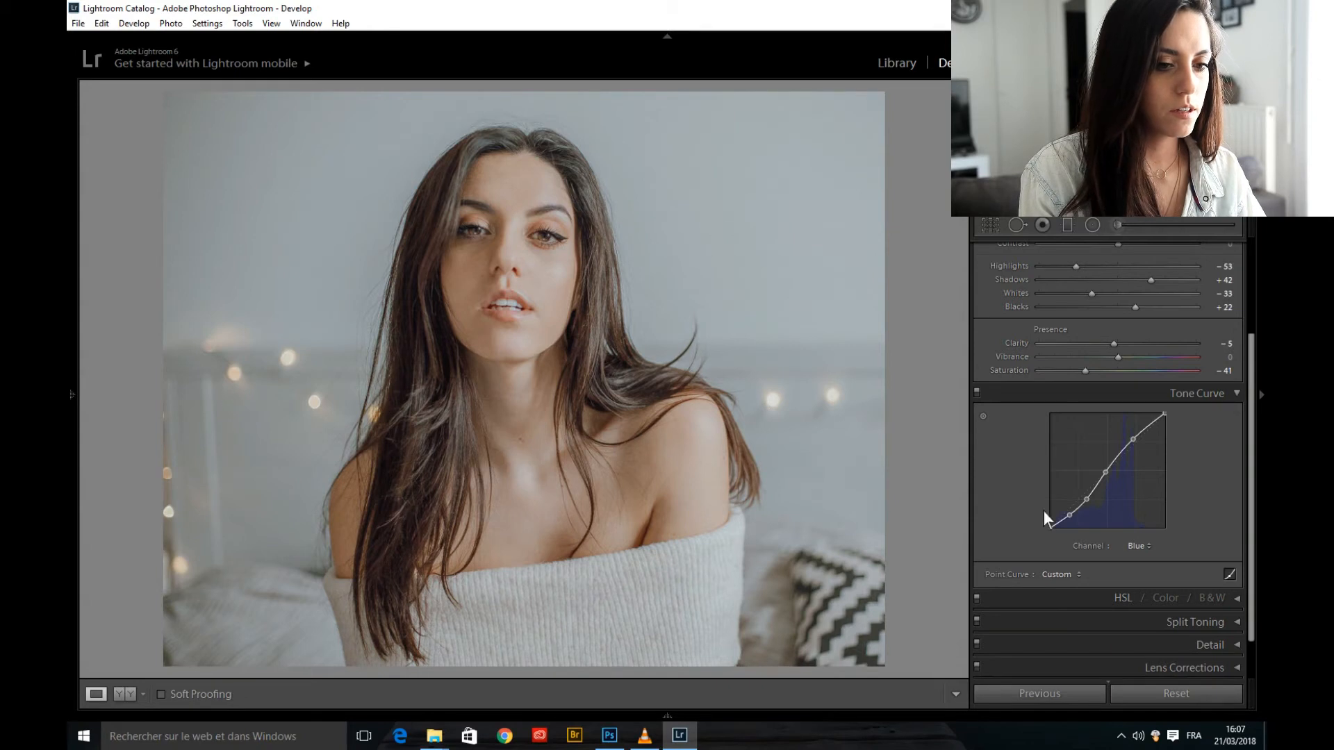
On the Red channel curve, slightly lower the two shadow points to reduce the red in the dark tones
{"action": "left_click", "coordinate": [1143, 547]}
{"action": "left_click", "coordinate": [1112, 580]}
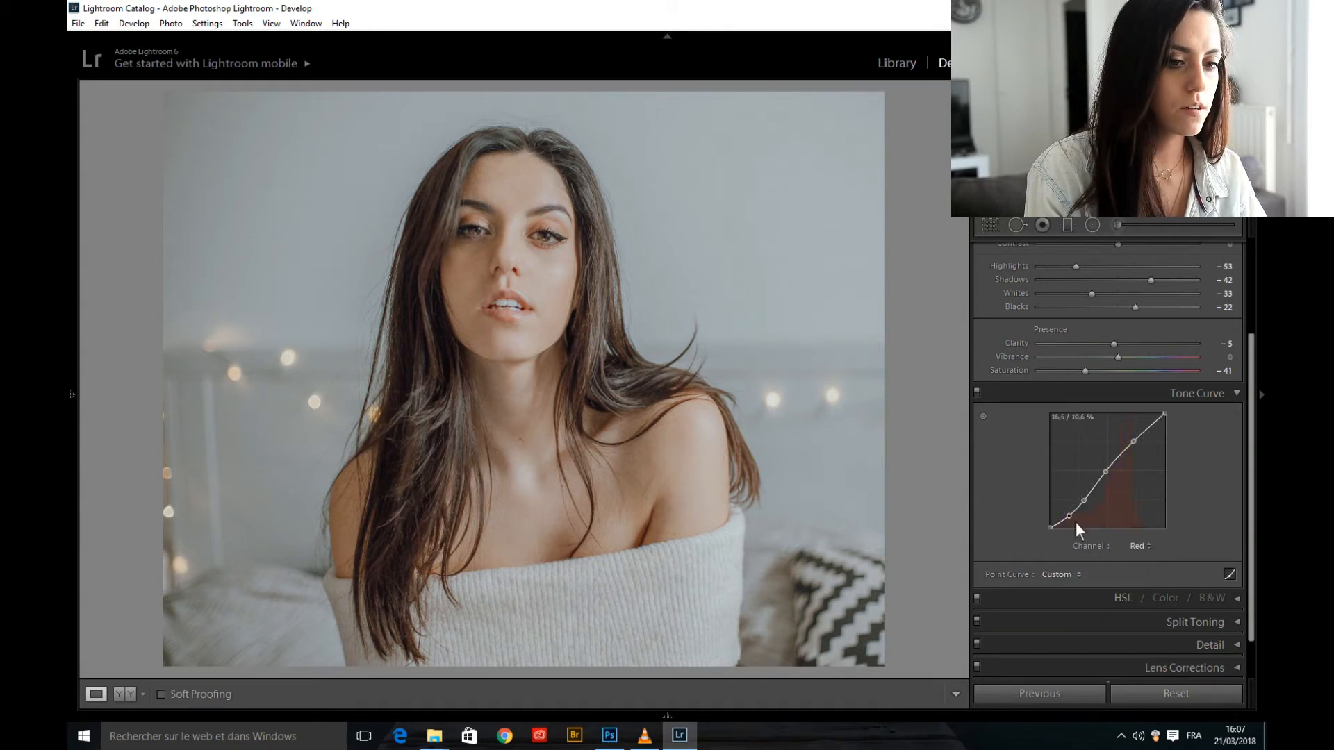
{"action": "left_click", "coordinate": [1075, 518]}
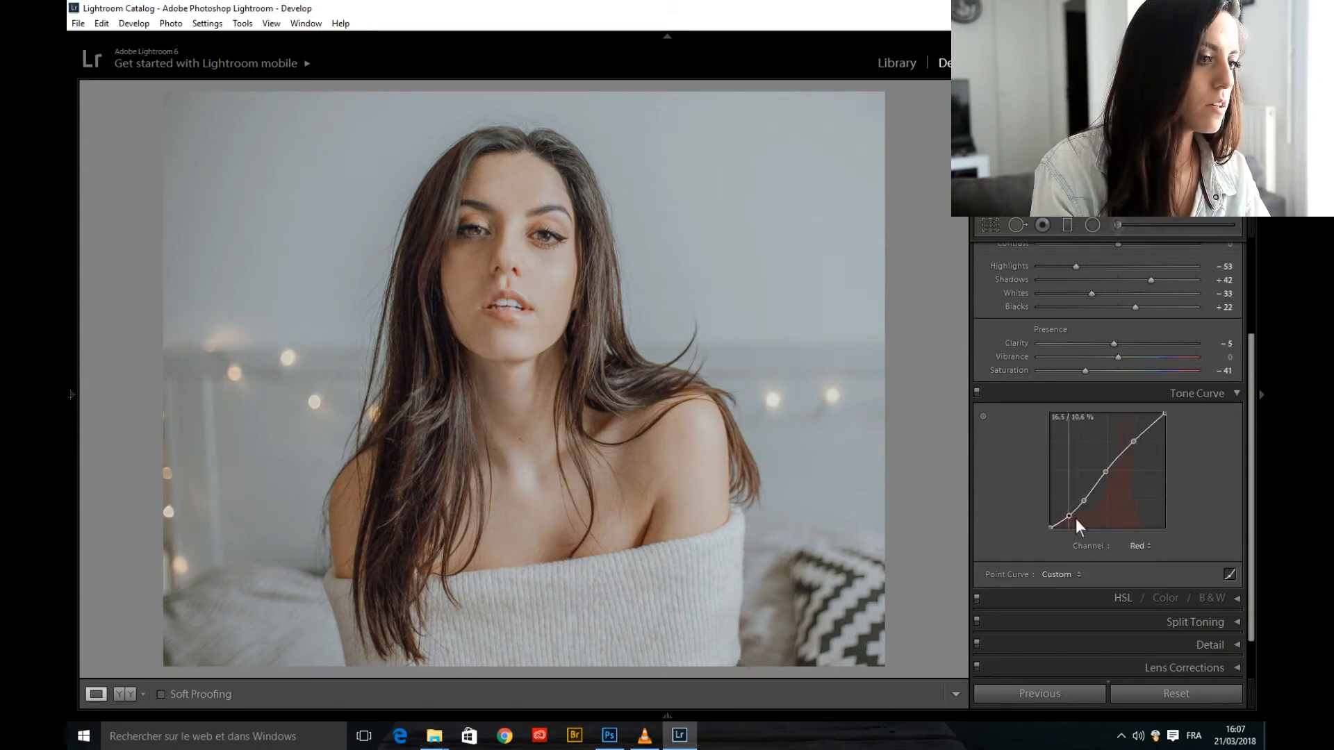
{"action": "left_click_drag", "start_coordinate": [1090, 502], "coordinate": [1088, 506]}
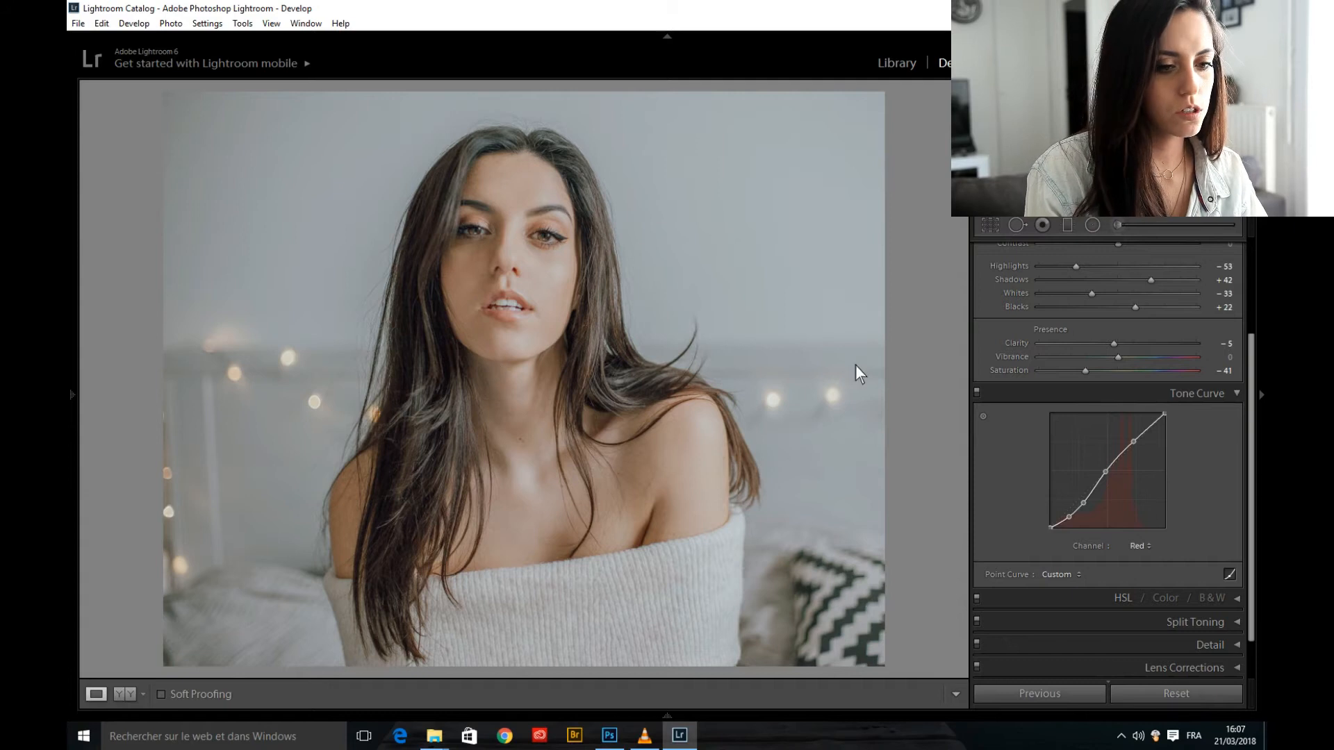
On the Green channel curve, raise the lowest shadow point slightly to bring green back into the dark tones
{"action": "left_click", "coordinate": [1142, 546]}
{"action": "left_click", "coordinate": [1115, 596]}
{"action": "left_click_drag", "start_coordinate": [1074, 520], "coordinate": [1077, 519]}
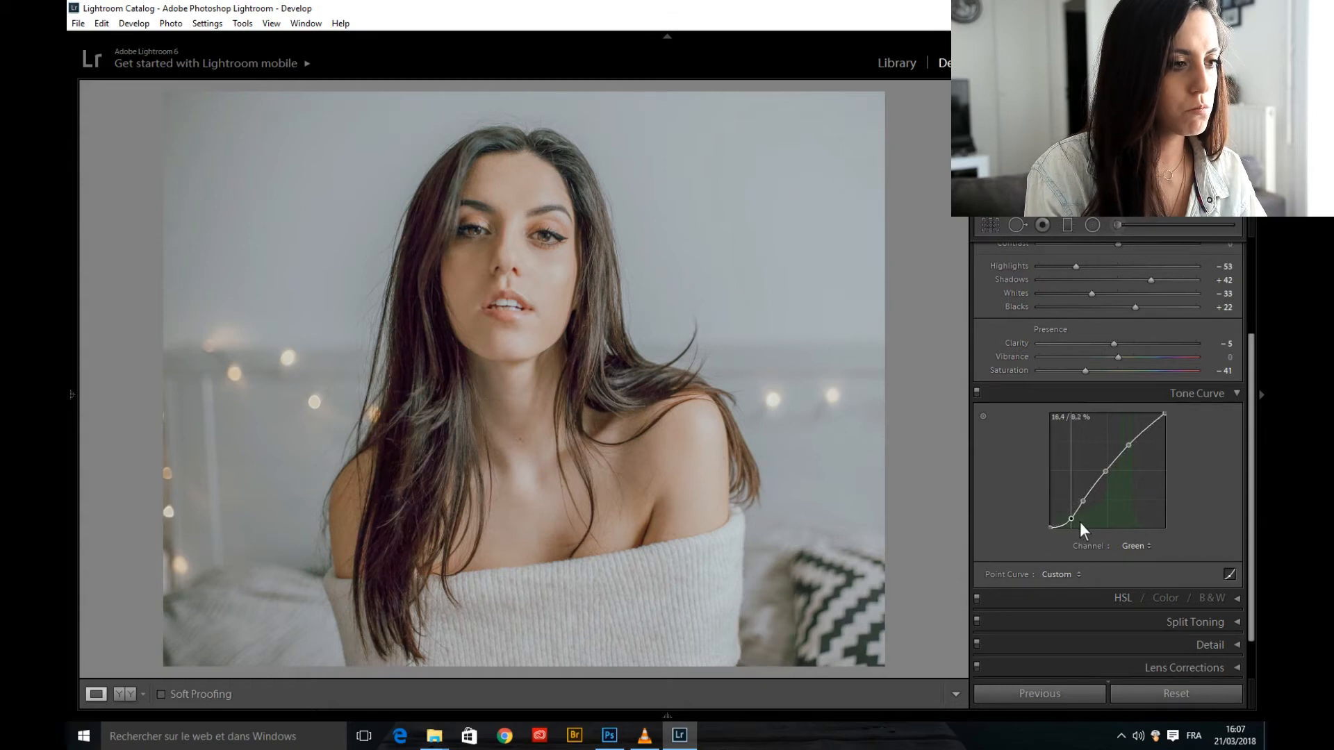
{"action": "left_click_drag", "start_coordinate": [1080, 522], "coordinate": [1077, 518]}
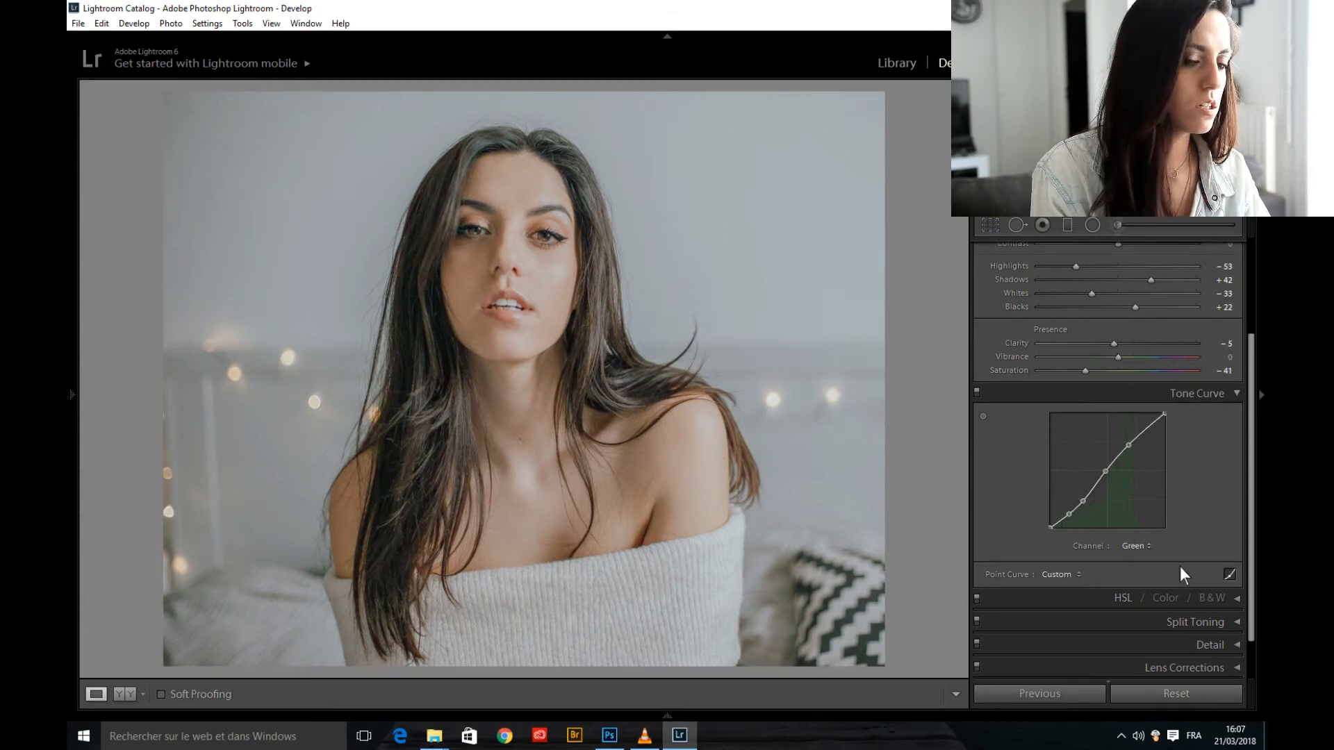
{"action": "left_click", "coordinate": [1139, 547]}
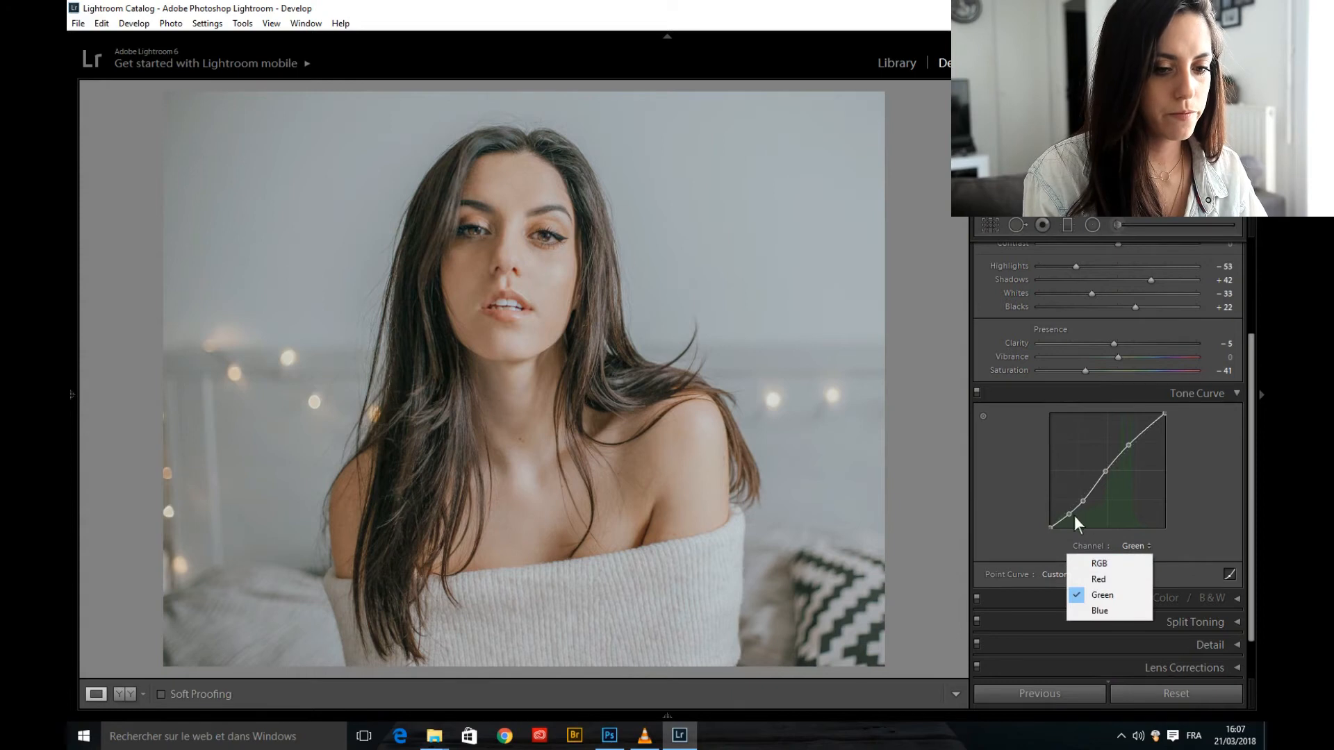
{"action": "left_click", "coordinate": [1074, 515]}
On the Blue channel curve, place the lowest shadow point at about 18.4 / 11.8 % and lower the point above it
{"action": "left_click", "coordinate": [1137, 546]}
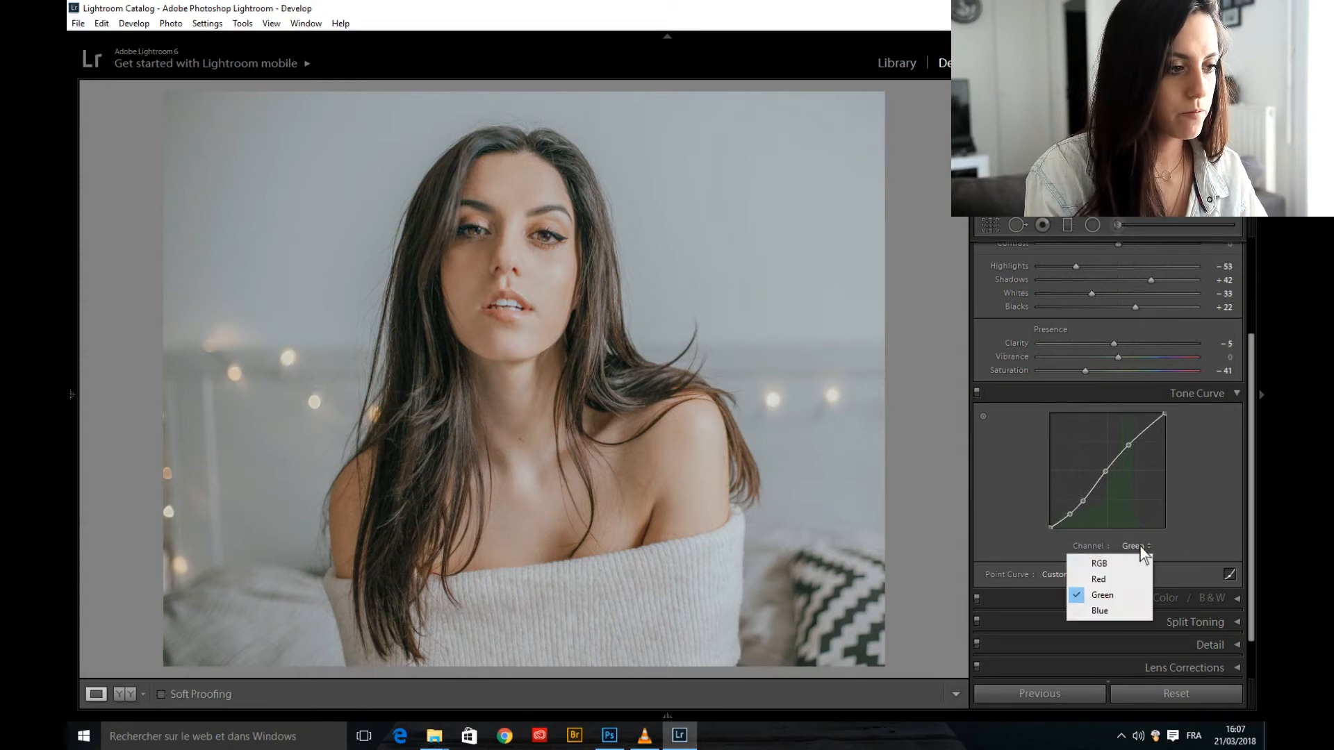
{"action": "left_click", "coordinate": [1106, 611]}
{"action": "left_click_drag", "start_coordinate": [1077, 519], "coordinate": [1077, 515]}
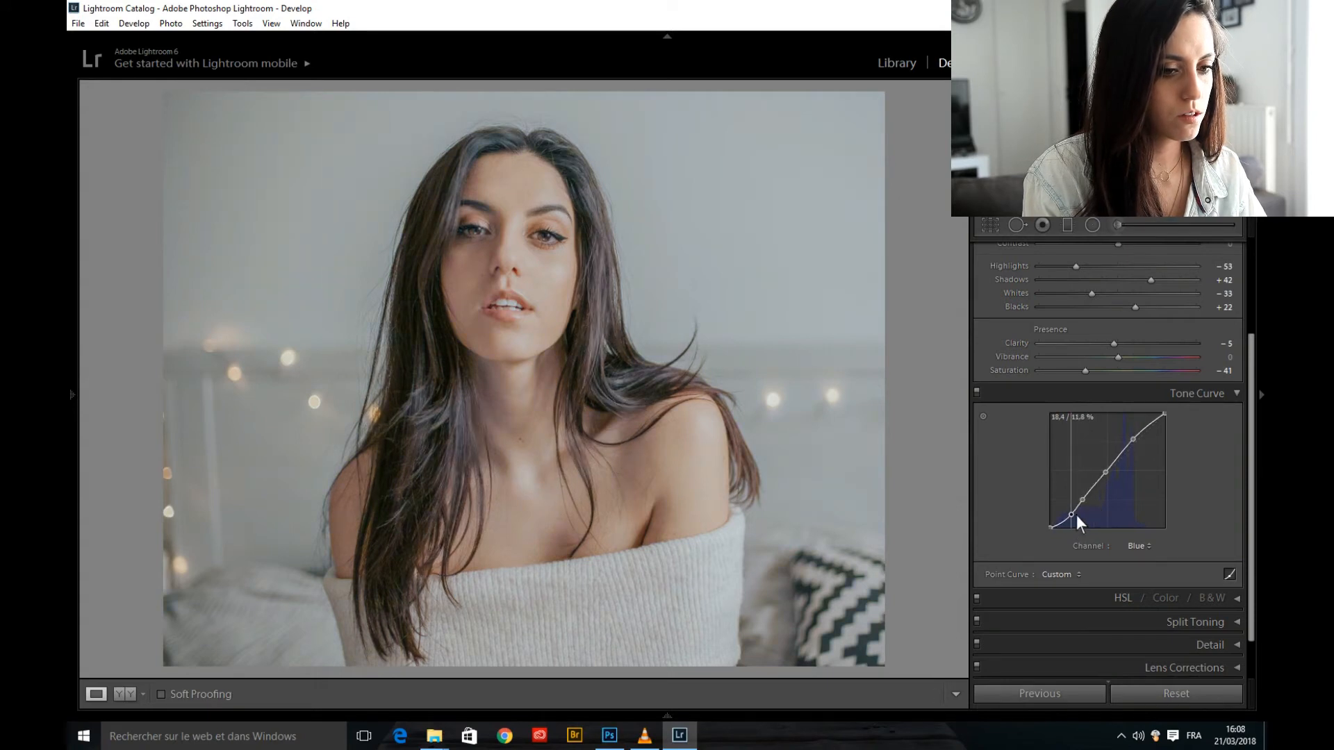
{"action": "left_click_drag", "start_coordinate": [1088, 498], "coordinate": [1086, 506]}
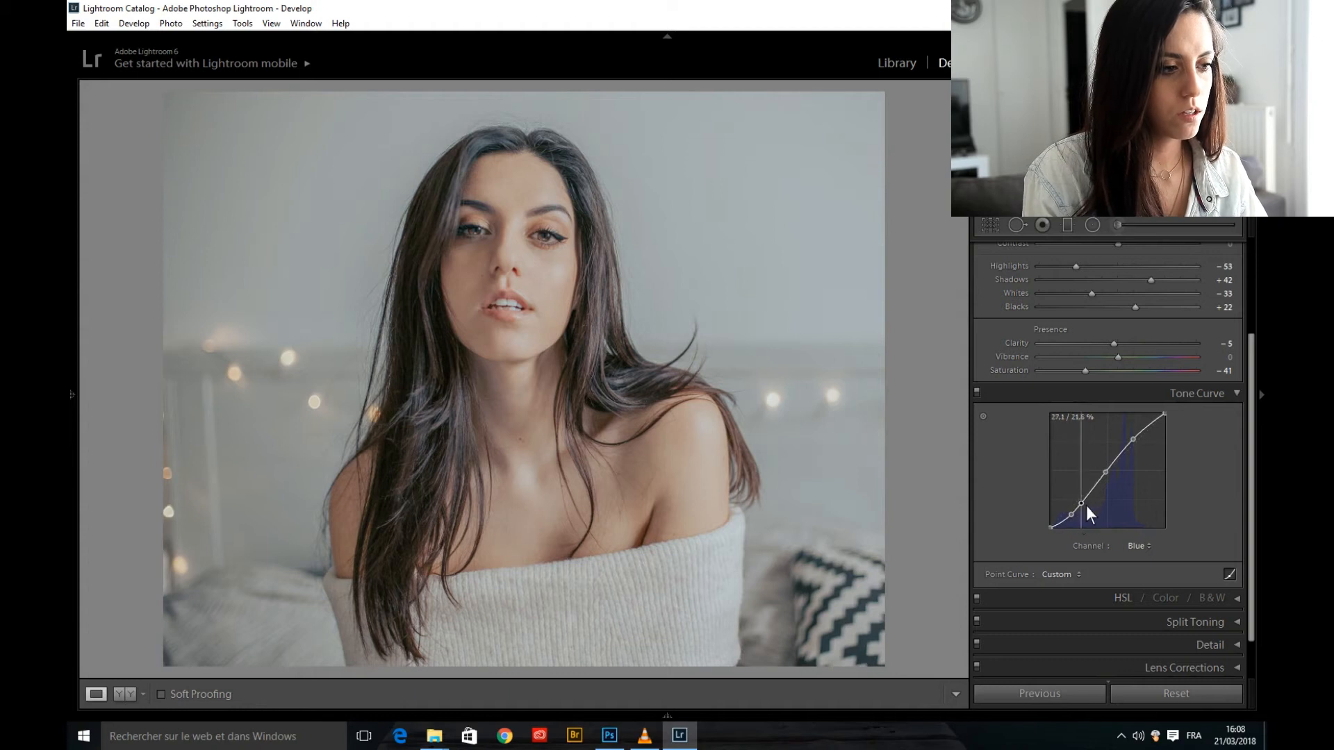
On the Green channel curve, lower the second shadow point and shift the lowest one slightly towards the midtones
{"action": "left_click", "coordinate": [1138, 547]}
{"action": "left_click", "coordinate": [1110, 587]}
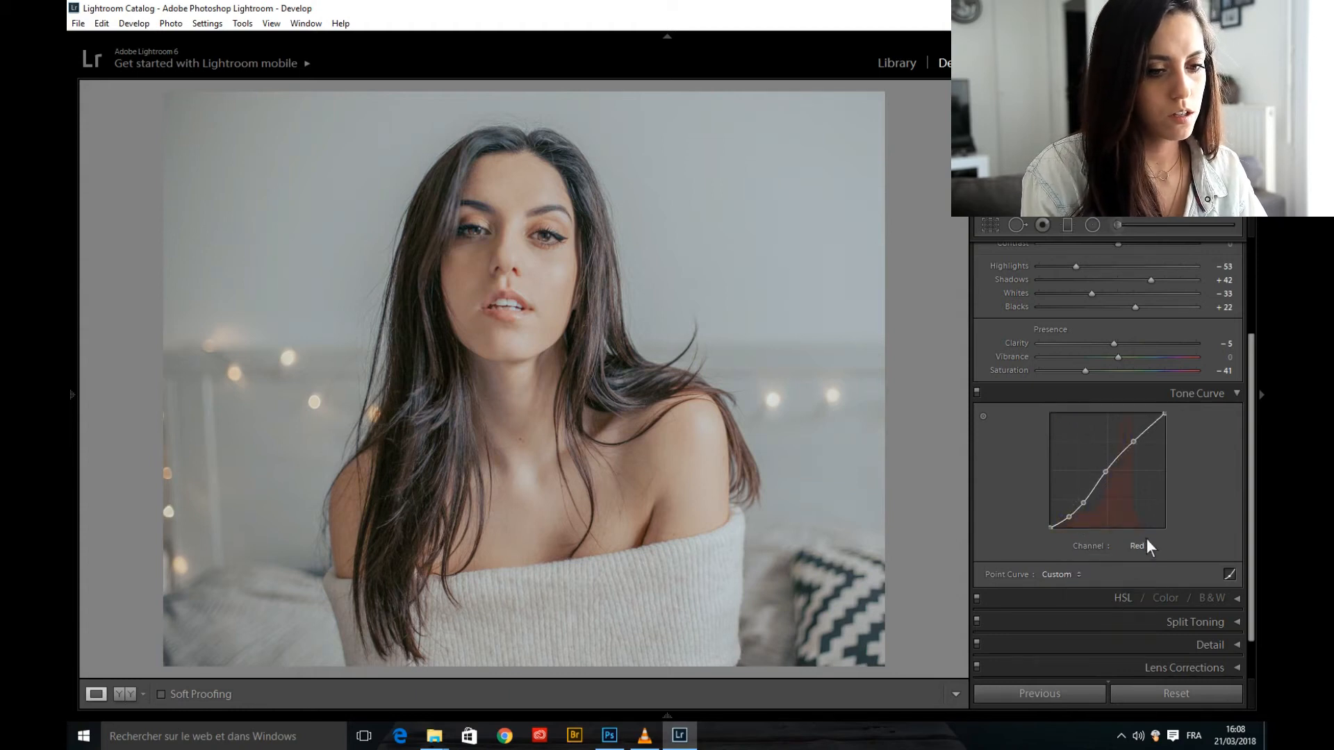
{"action": "left_click", "coordinate": [1139, 548]}
{"action": "left_click", "coordinate": [1112, 594]}
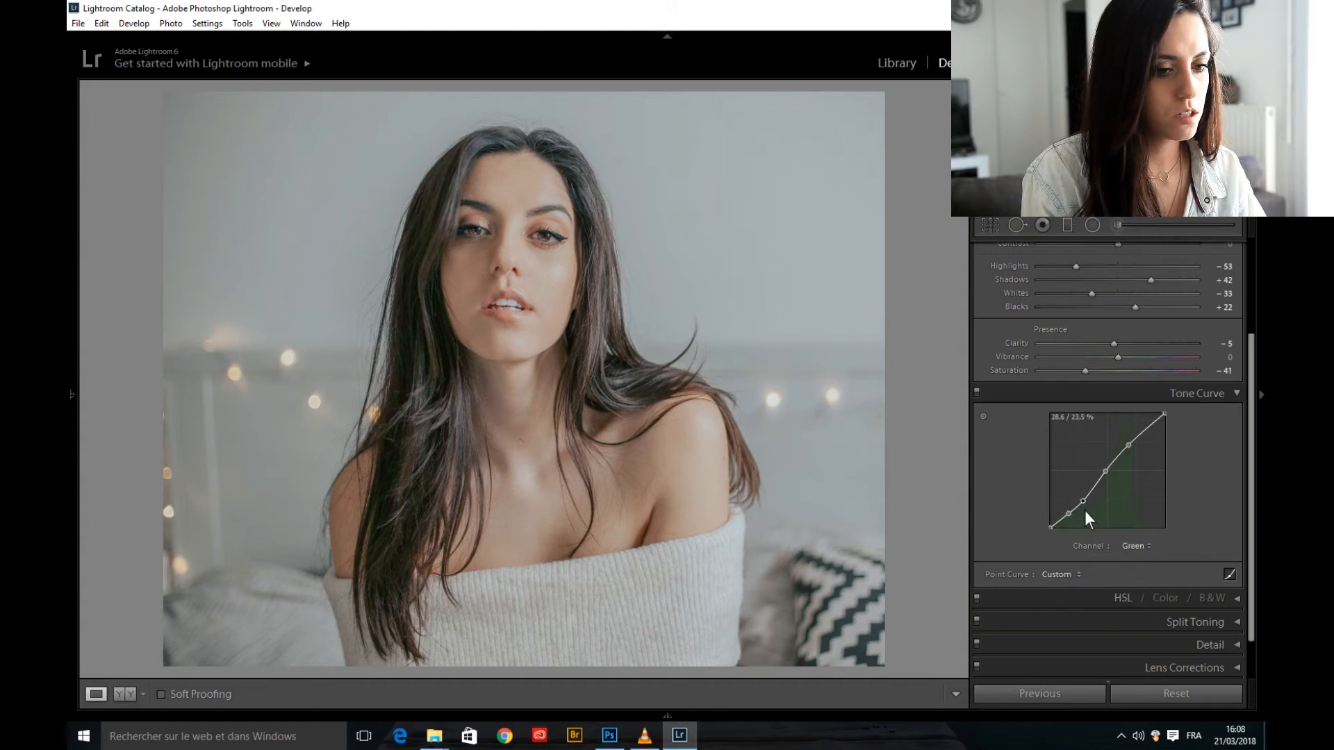
{"action": "left_click_drag", "start_coordinate": [1086, 502], "coordinate": [1082, 515]}
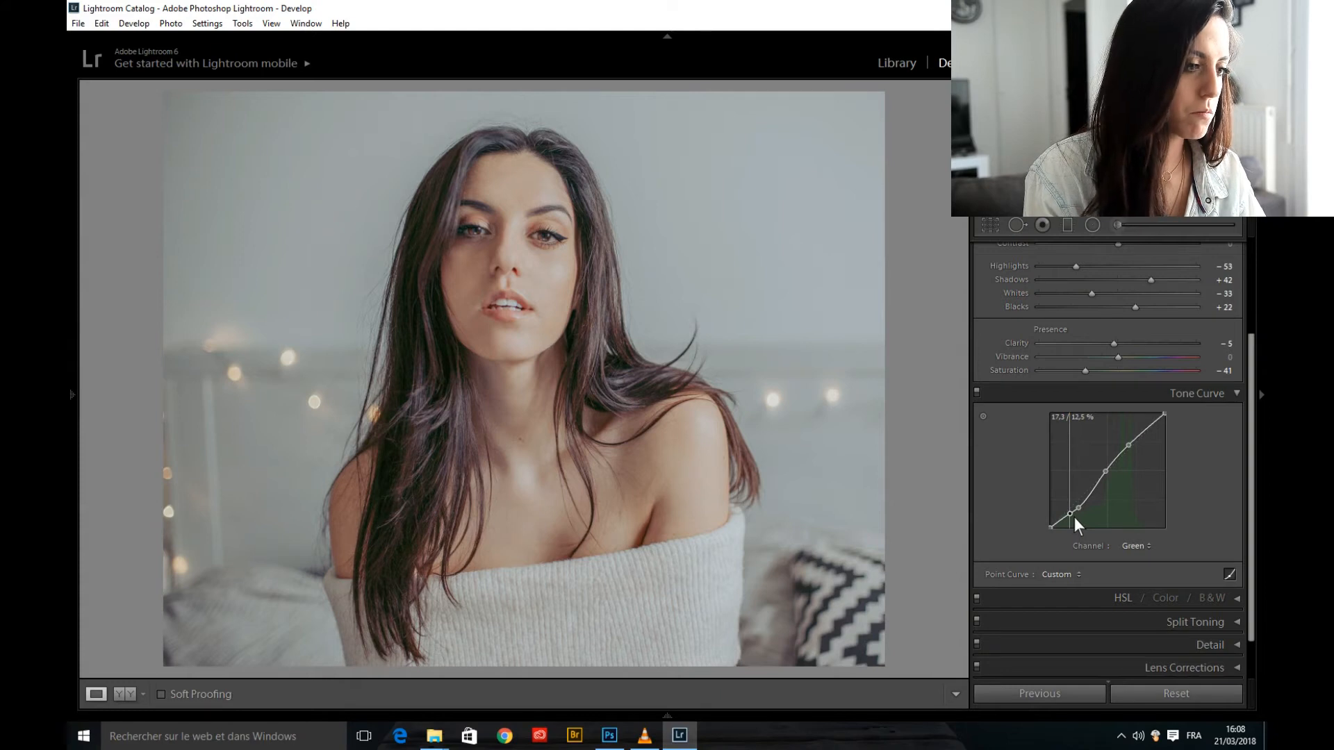
{"action": "left_click_drag", "start_coordinate": [1074, 517], "coordinate": [1077, 517]}
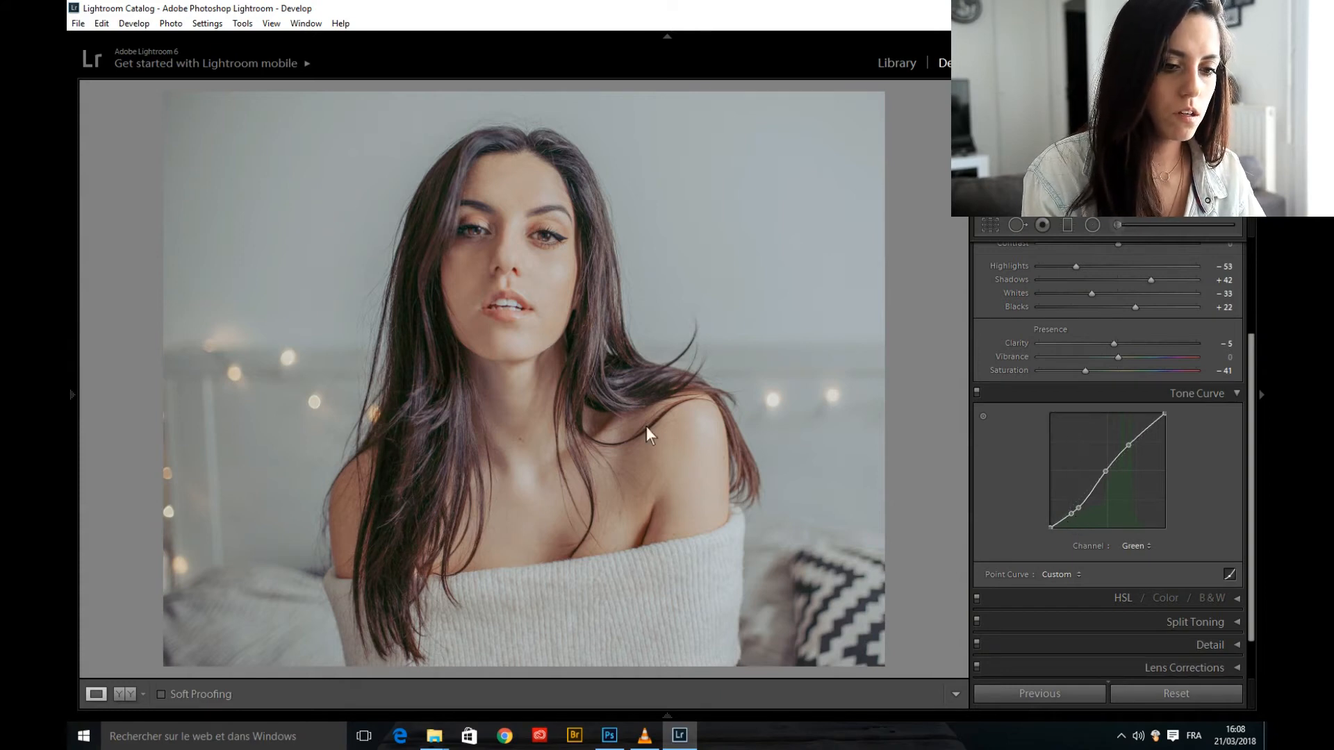
Inspect the hair up close and move the Green curve's upper point to about 69.8 / 72.9 %
{"action": "left_click", "coordinate": [467, 372]}
{"action": "left_click_drag", "start_coordinate": [474, 395], "coordinate": [669, 415]}
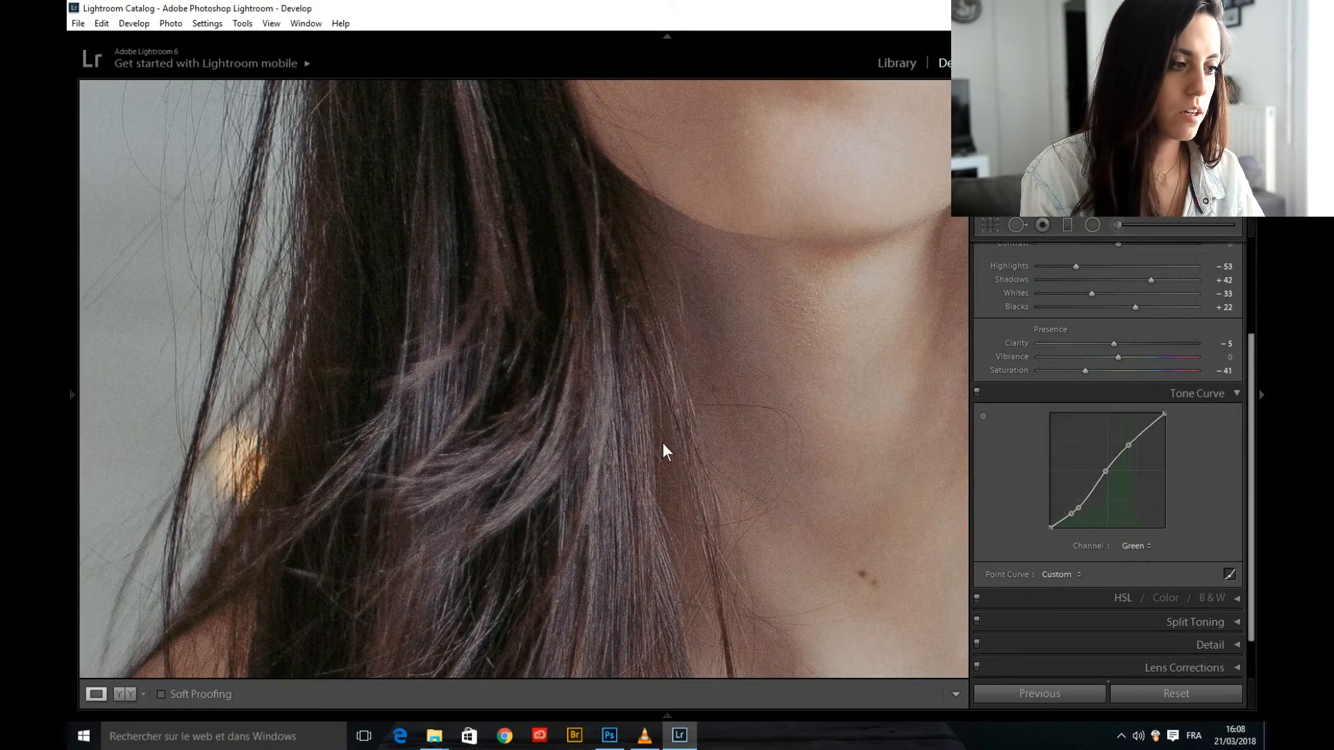
{"action": "left_click", "coordinate": [662, 443]}
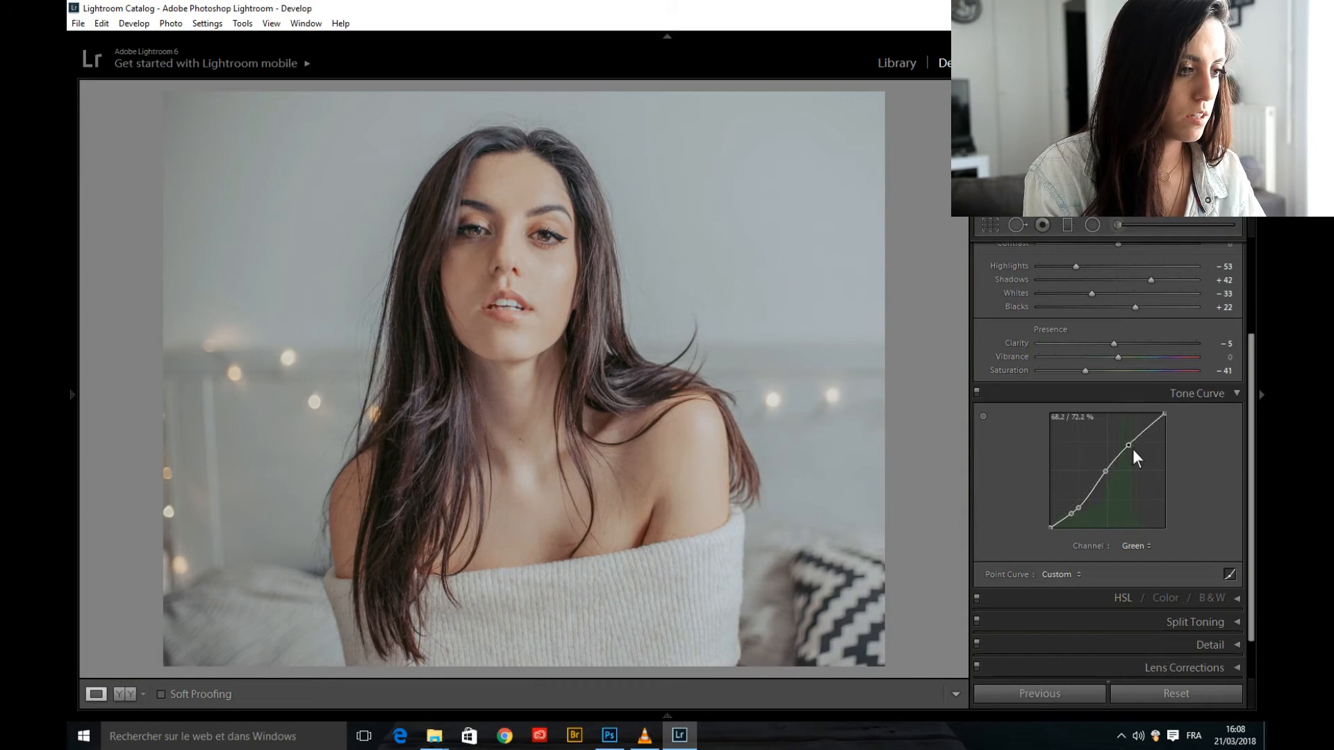
{"action": "left_click_drag", "start_coordinate": [1132, 443], "coordinate": [1136, 443]}
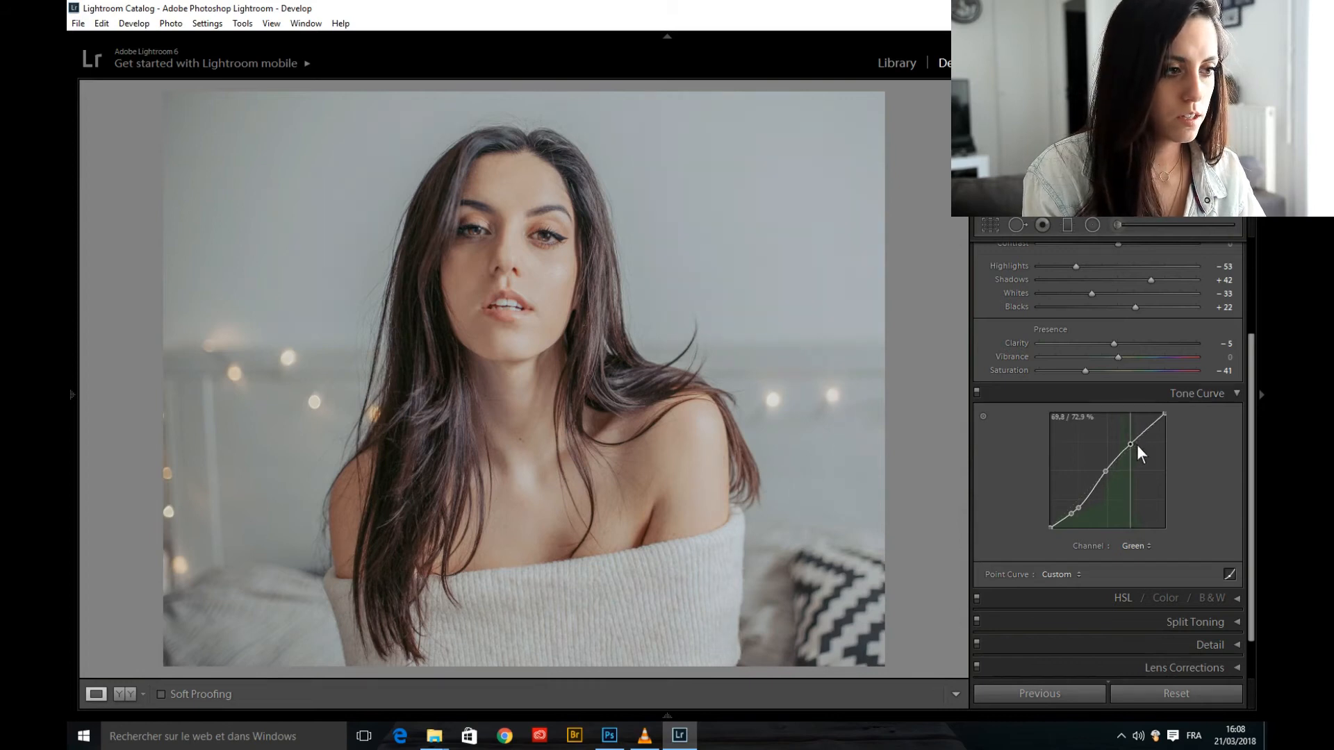
{"action": "left_click", "coordinate": [1229, 401]}
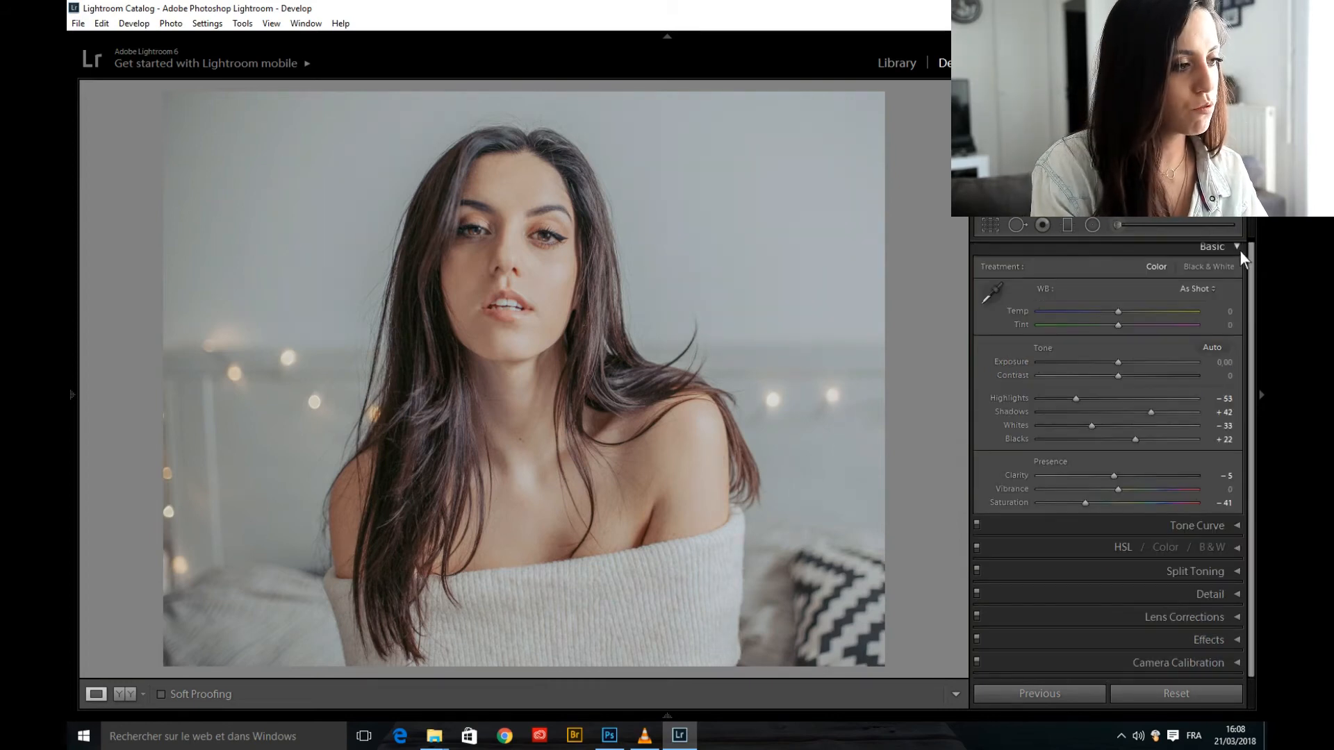
Show the presets and history panel, review the edit history, and slightly lower the RGB curve's shadow point
{"action": "left_click", "coordinate": [72, 373]}
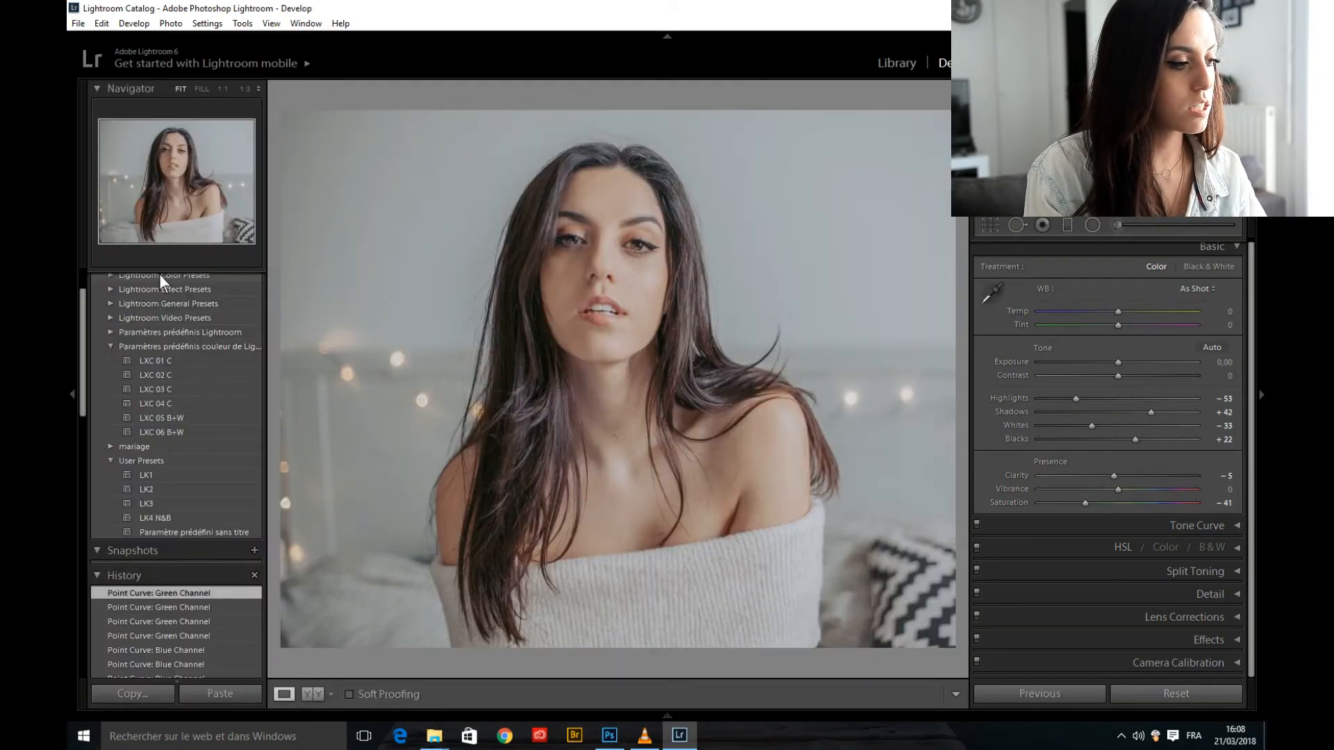
{"action": "left_click_drag", "start_coordinate": [85, 310], "coordinate": [81, 597]}
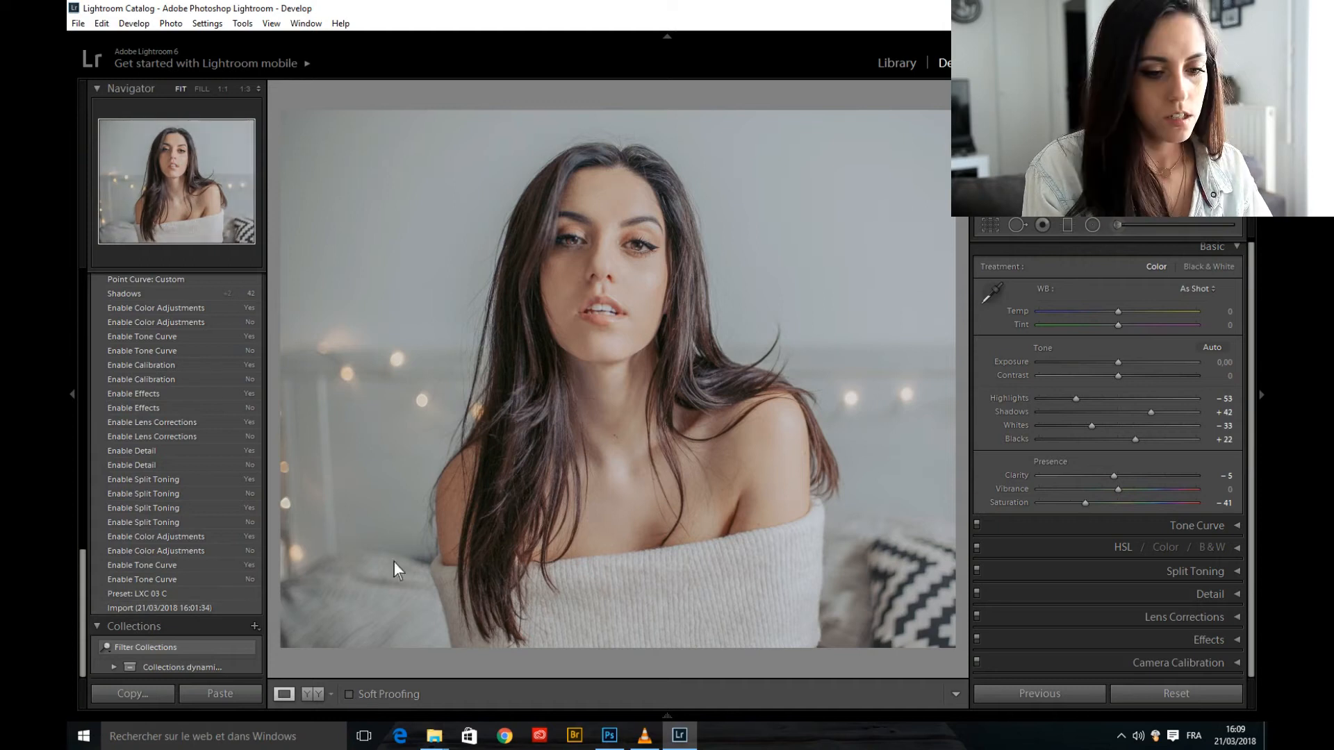
{"action": "left_click", "coordinate": [1207, 528]}
{"action": "left_click", "coordinate": [1138, 630]}
{"action": "left_click", "coordinate": [1104, 644]}
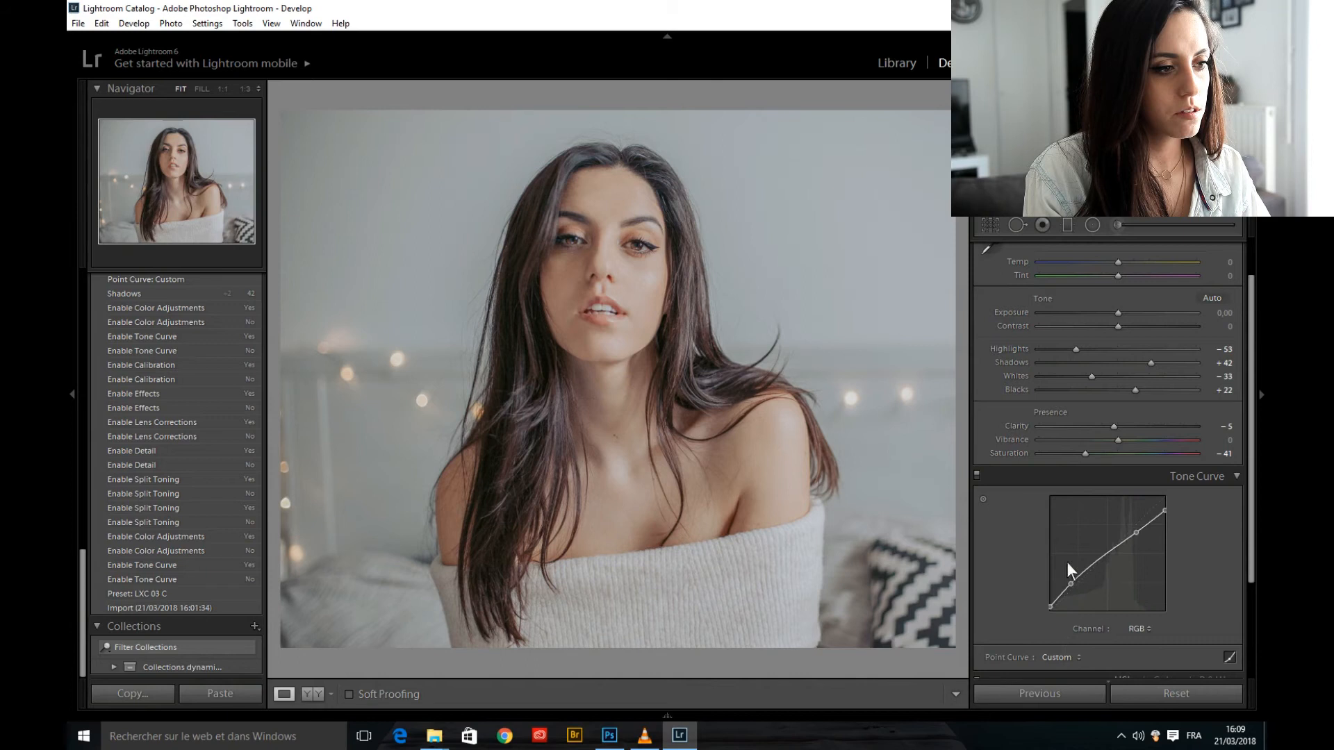
{"action": "left_click_drag", "start_coordinate": [1075, 587], "coordinate": [1077, 589]}
{"action": "left_click_drag", "start_coordinate": [87, 586], "coordinate": [86, 383]}
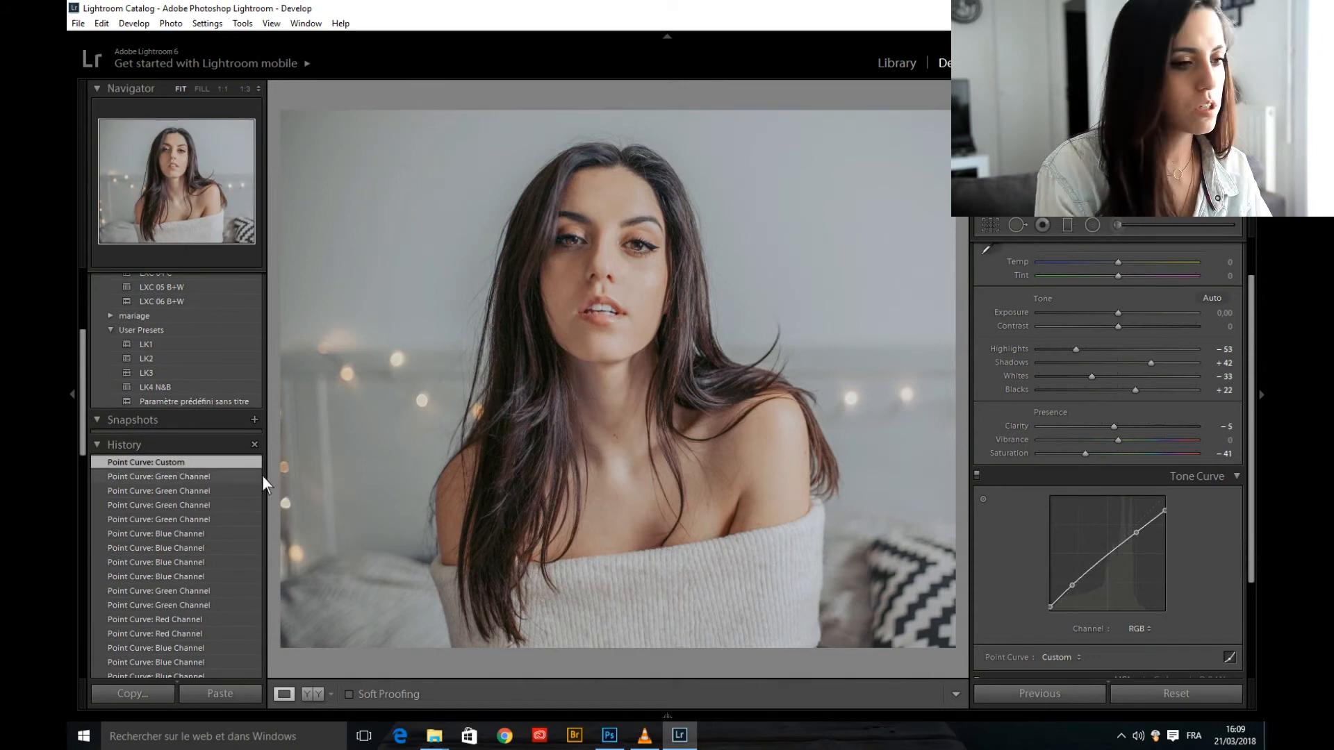
{"action": "left_click", "coordinate": [1237, 476]}
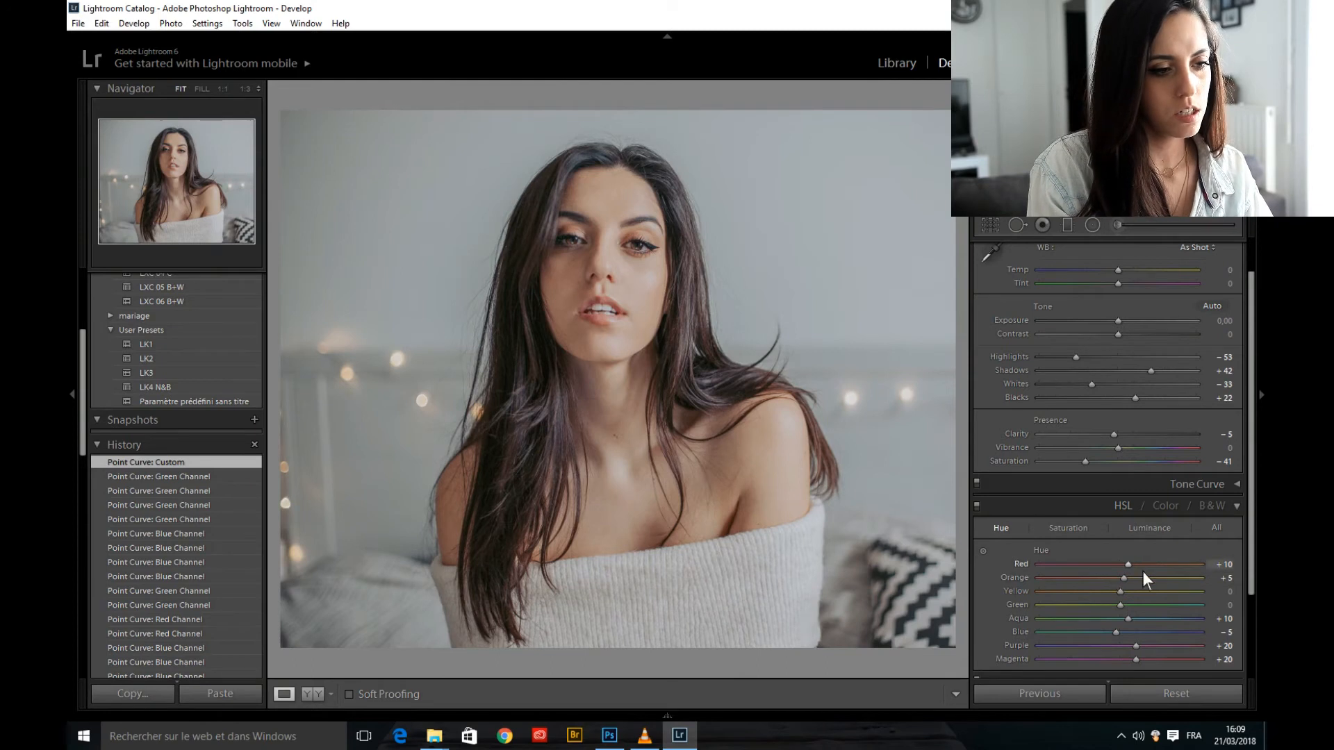
{"action": "left_click", "coordinate": [1236, 506]}
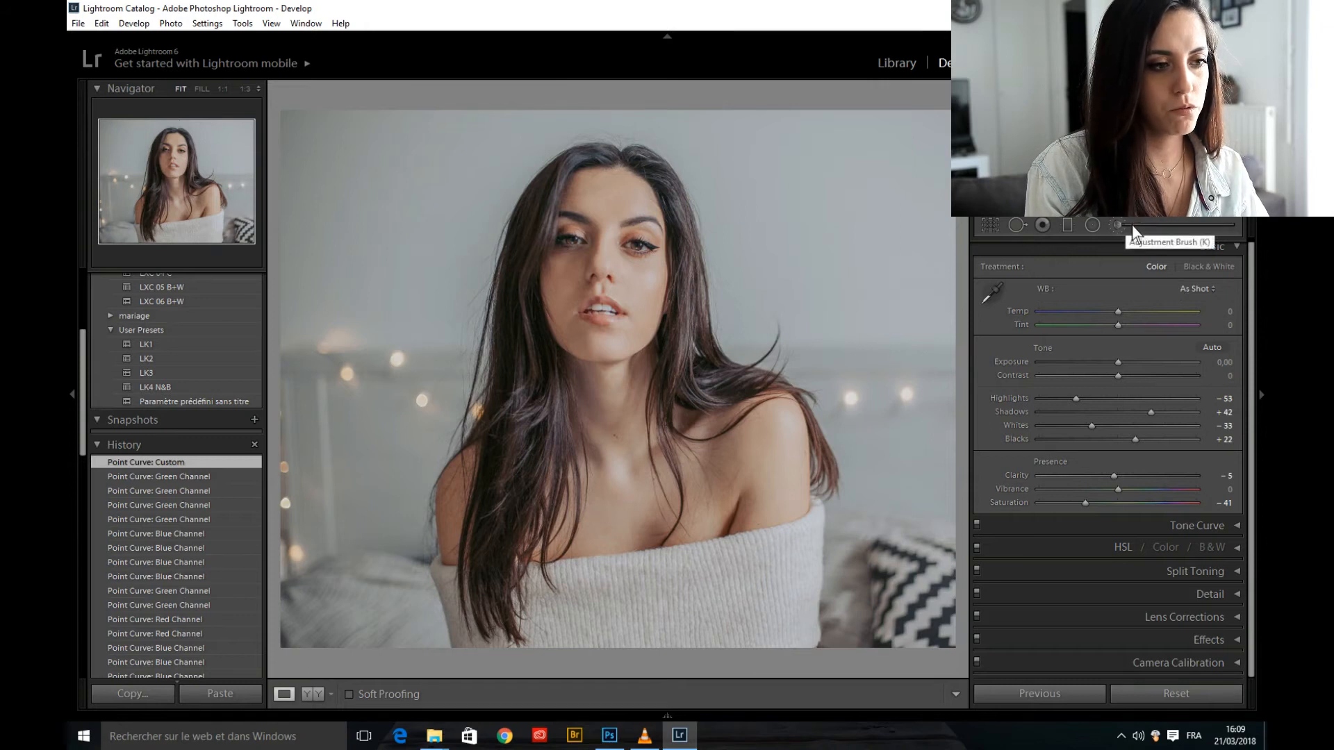
{"action": "left_click", "coordinate": [1237, 526]}
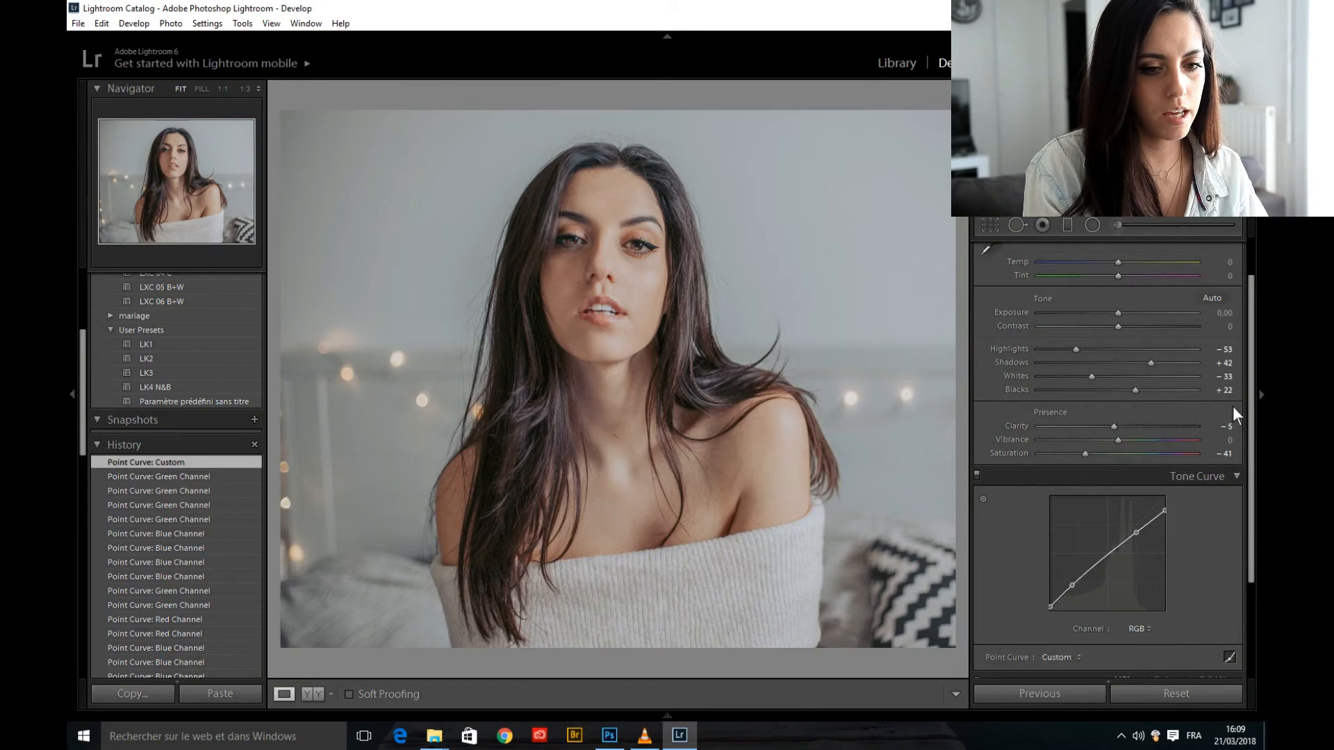
{"action": "left_click_drag", "start_coordinate": [1256, 485], "coordinate": [1240, 569]}
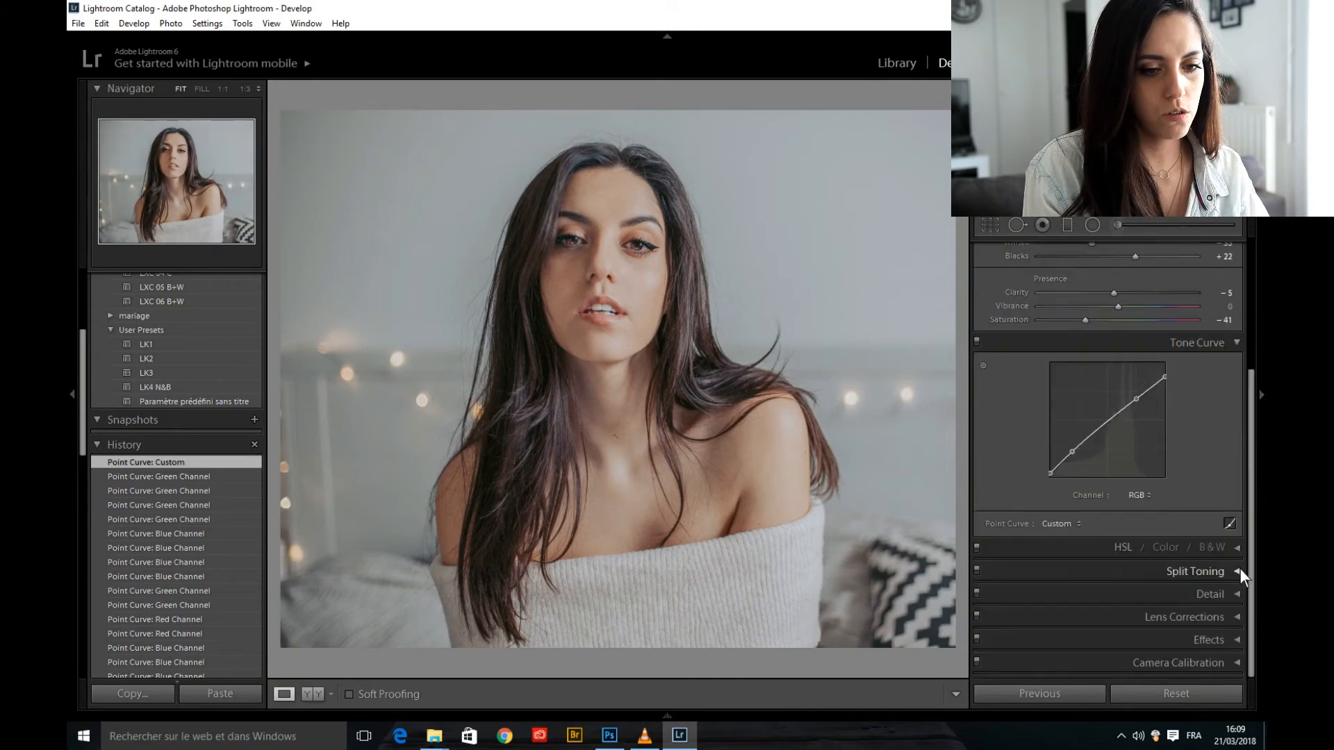
{"action": "left_click", "coordinate": [1240, 569]}
In the HSL adjustments, set the Yellow saturation to +27 and the Yellow luminance to -39
{"action": "left_click", "coordinate": [1239, 519]}
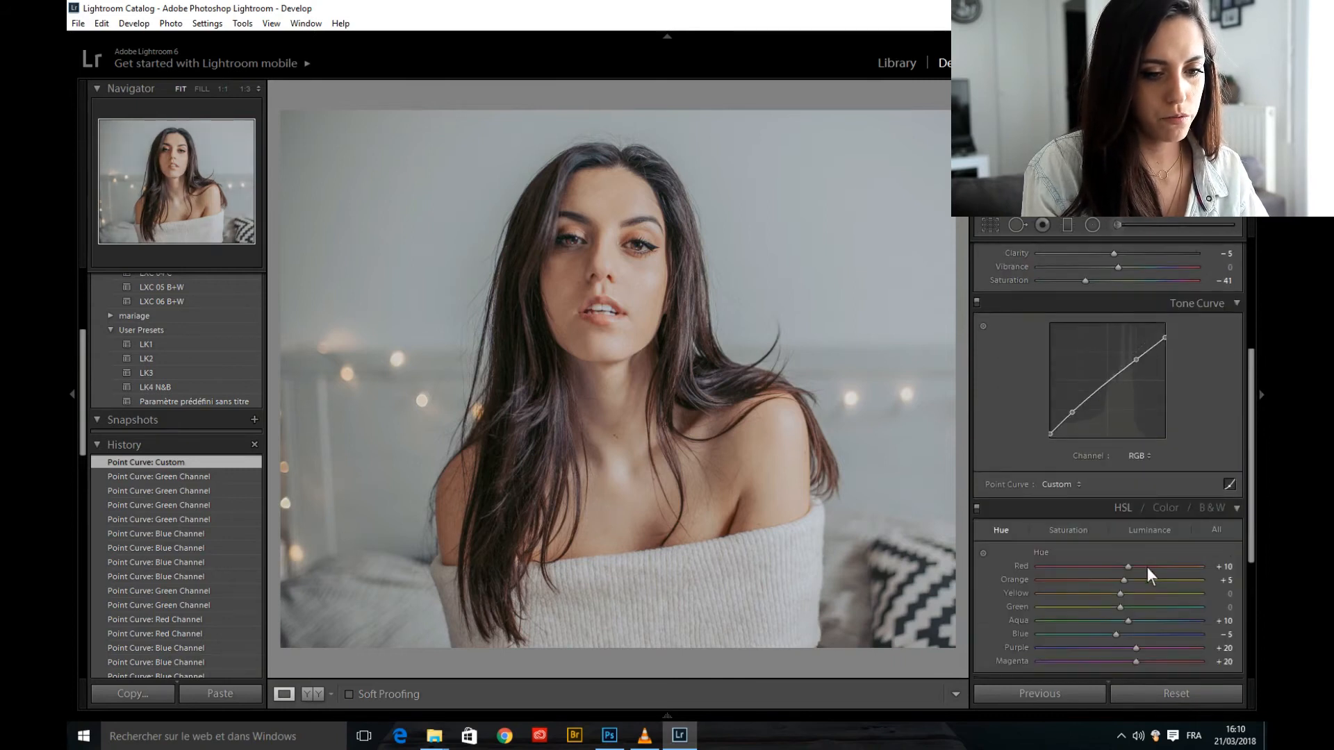
{"action": "left_click", "coordinate": [1091, 541]}
{"action": "left_click_drag", "start_coordinate": [1100, 593], "coordinate": [1148, 593]}
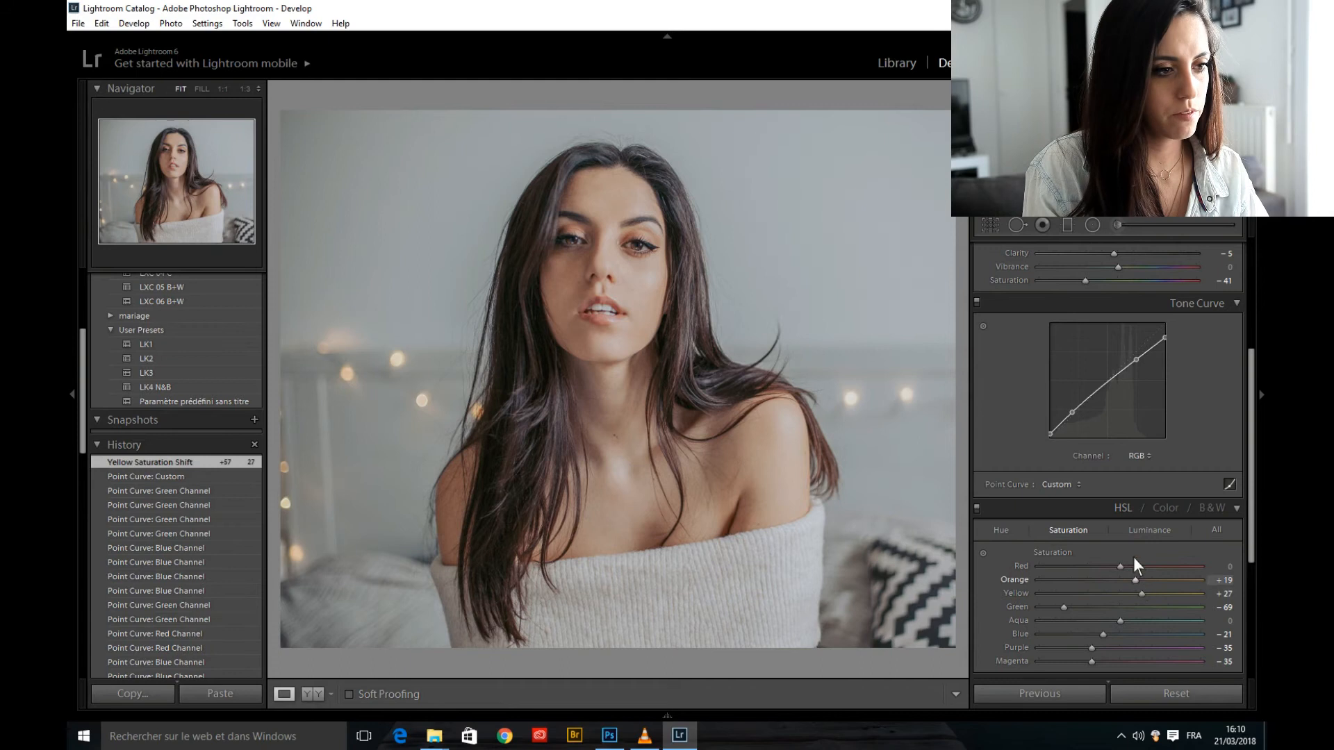
{"action": "left_click", "coordinate": [1149, 529]}
{"action": "left_click_drag", "start_coordinate": [1138, 591], "coordinate": [1093, 595]}
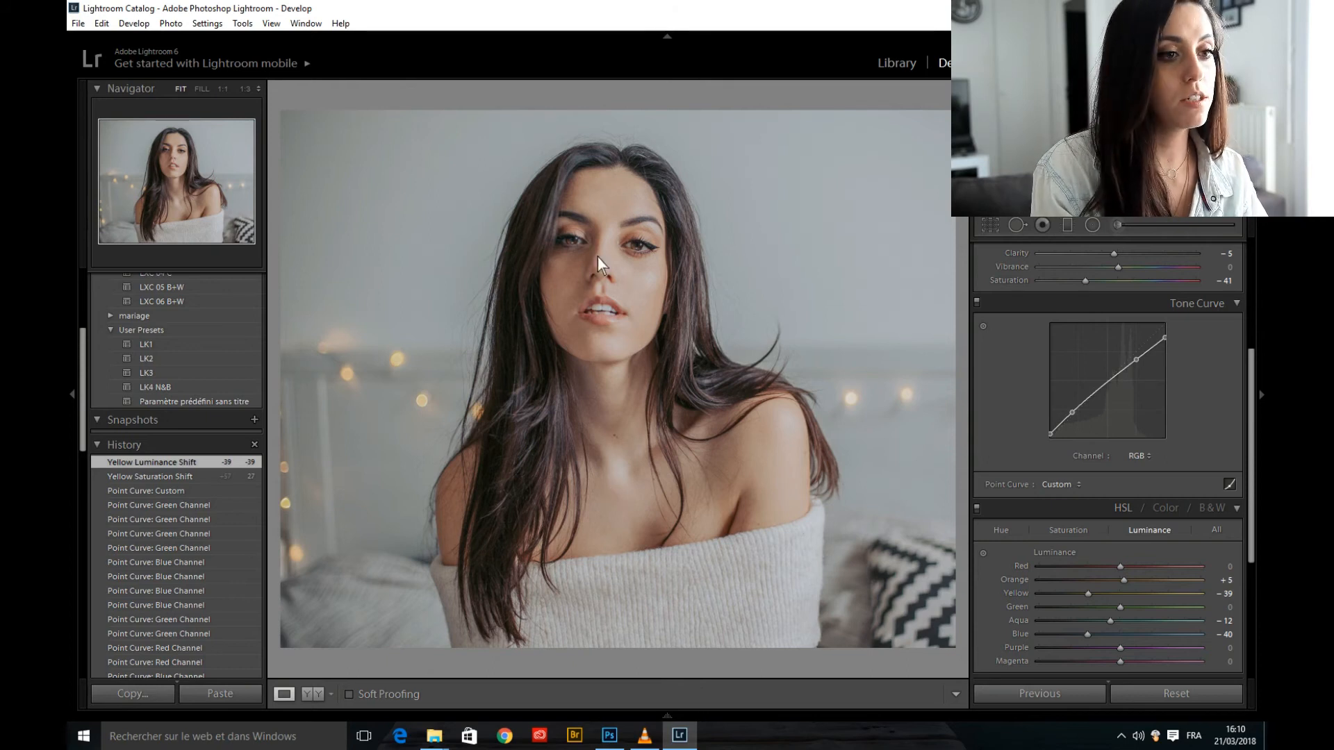
Open the export settings for the photo from the Library and turn off saving into a subfolder
{"action": "left_click", "coordinate": [900, 64]}
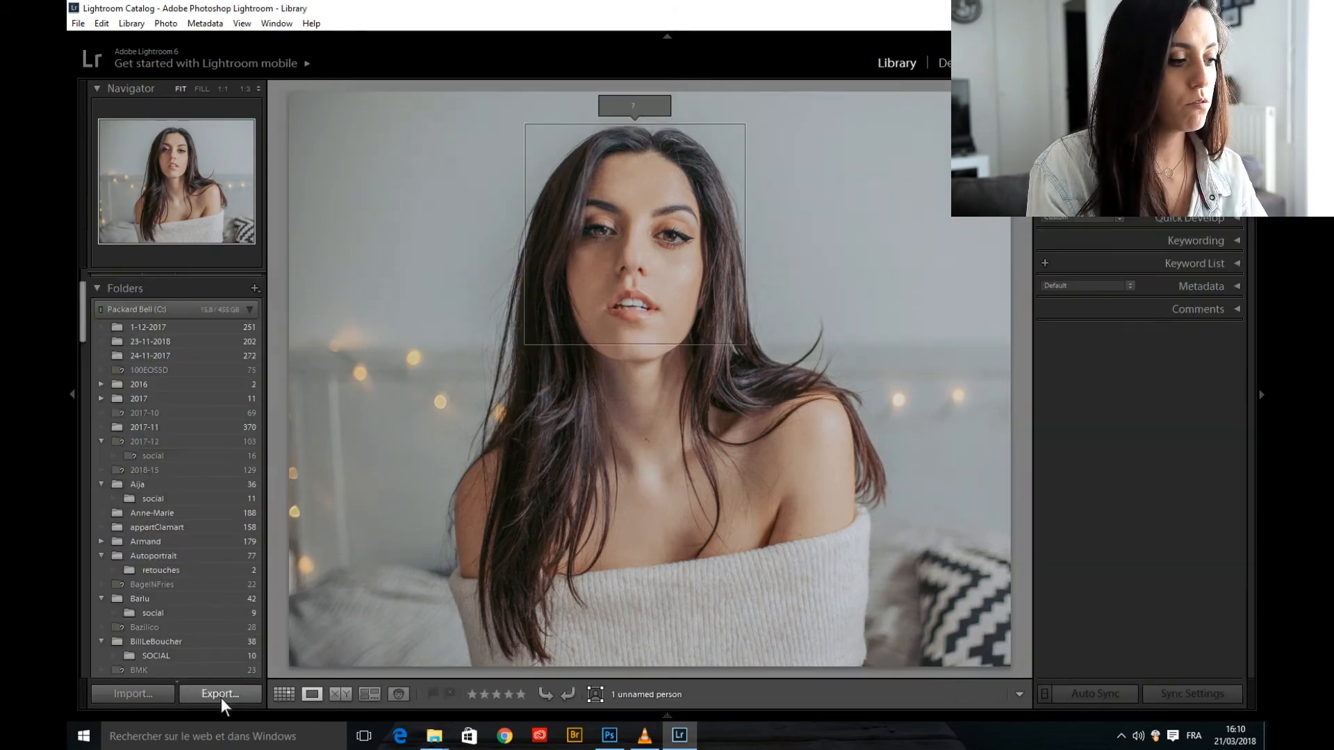
{"action": "left_click", "coordinate": [221, 695]}
{"action": "left_click", "coordinate": [542, 460]}
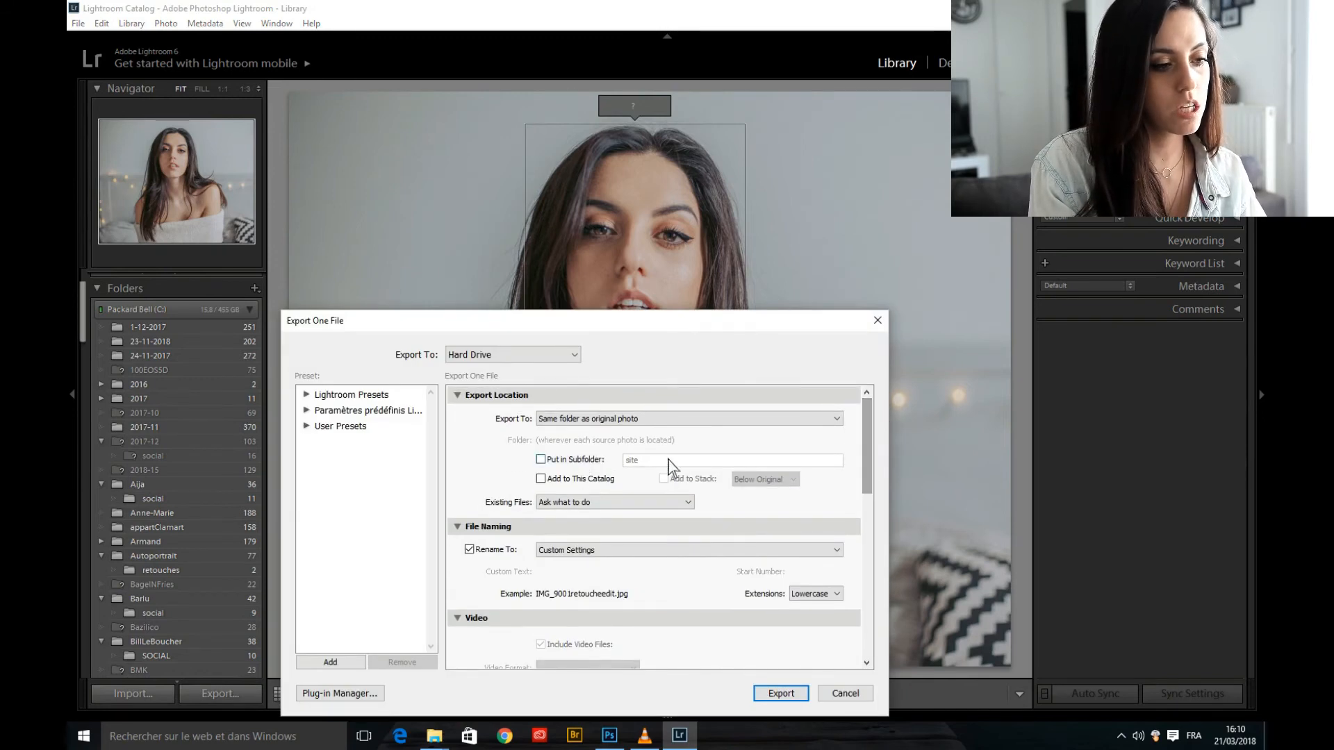
Turn off Resize to Fit and set the export resolution to 300 pixels per inch
{"action": "mouse_move", "coordinate": [861, 461]}
{"action": "left_mouse_down"}
{"action": "mouse_move", "coordinate": [863, 499]}
{"action": "mouse_move", "coordinate": [874, 452]}
{"action": "left_mouse_up"}
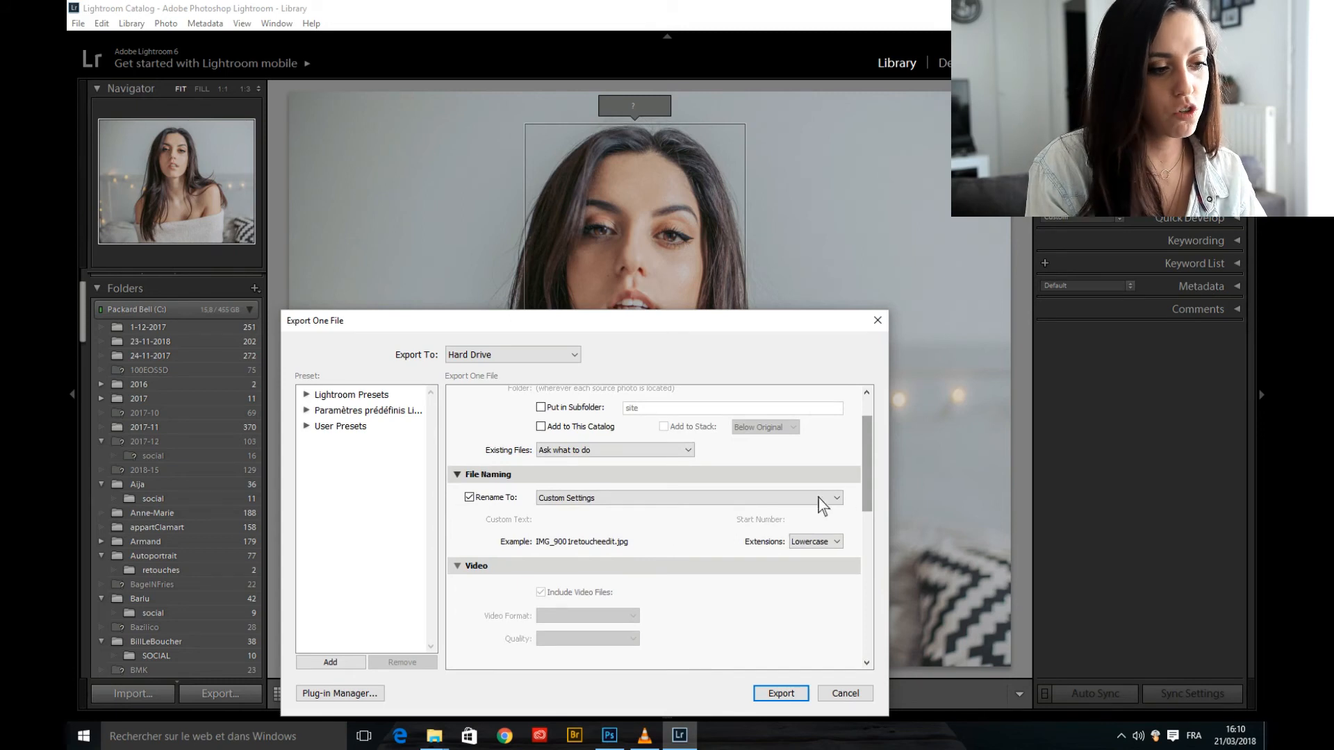
{"action": "left_click_drag", "start_coordinate": [868, 492], "coordinate": [856, 586]}
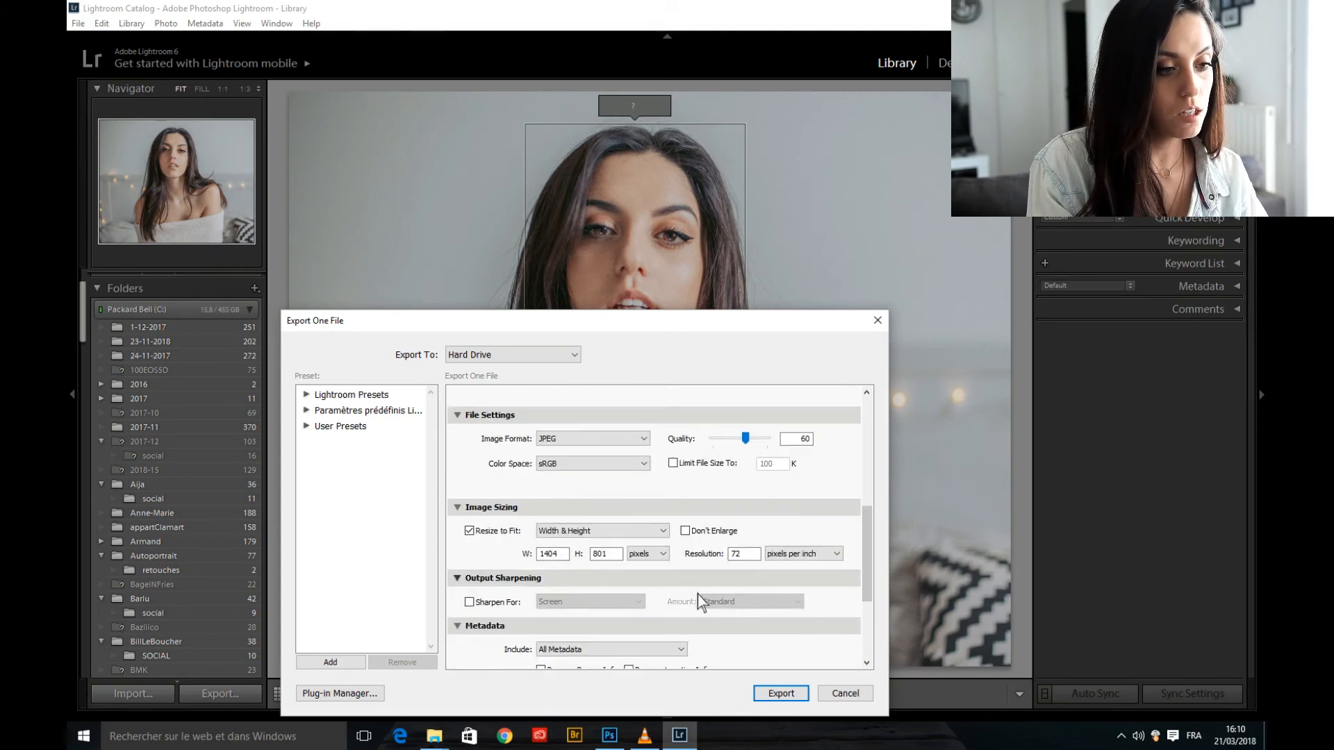
{"action": "left_click", "coordinate": [471, 531]}
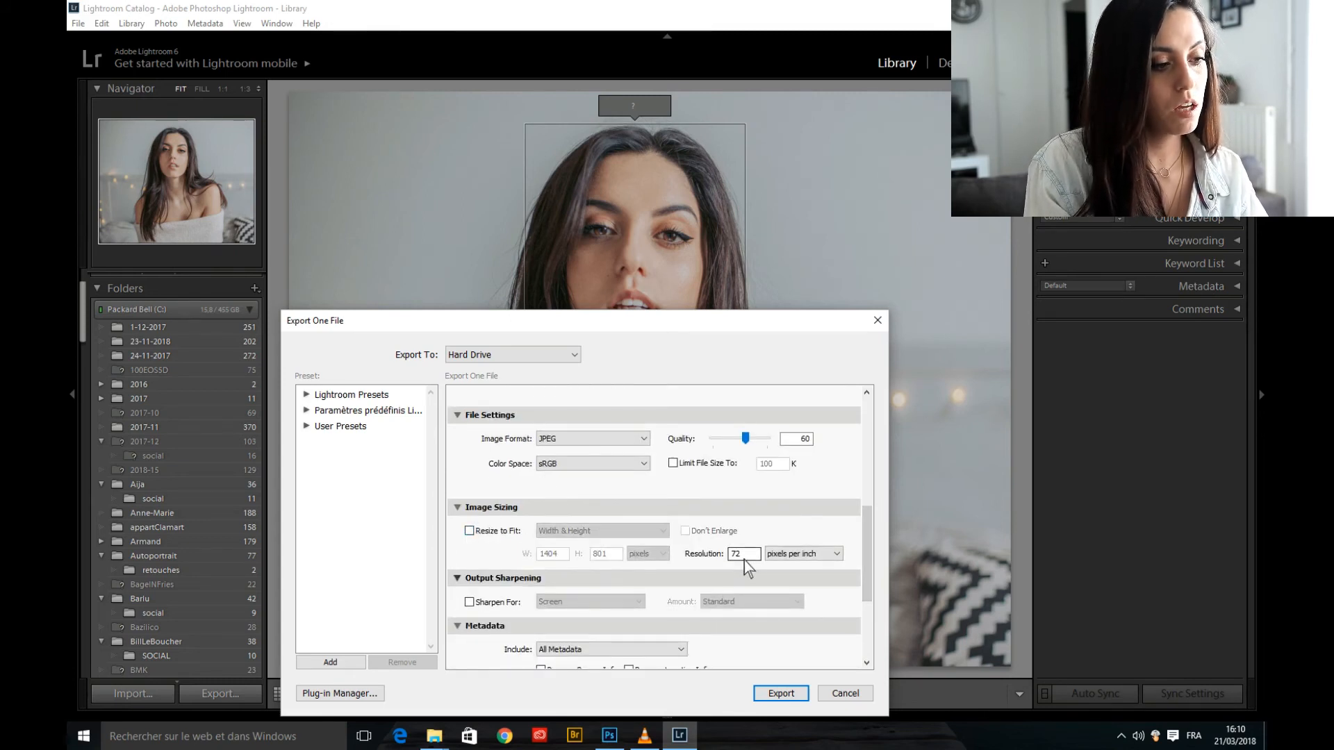
{"action": "type", "text": "300"}
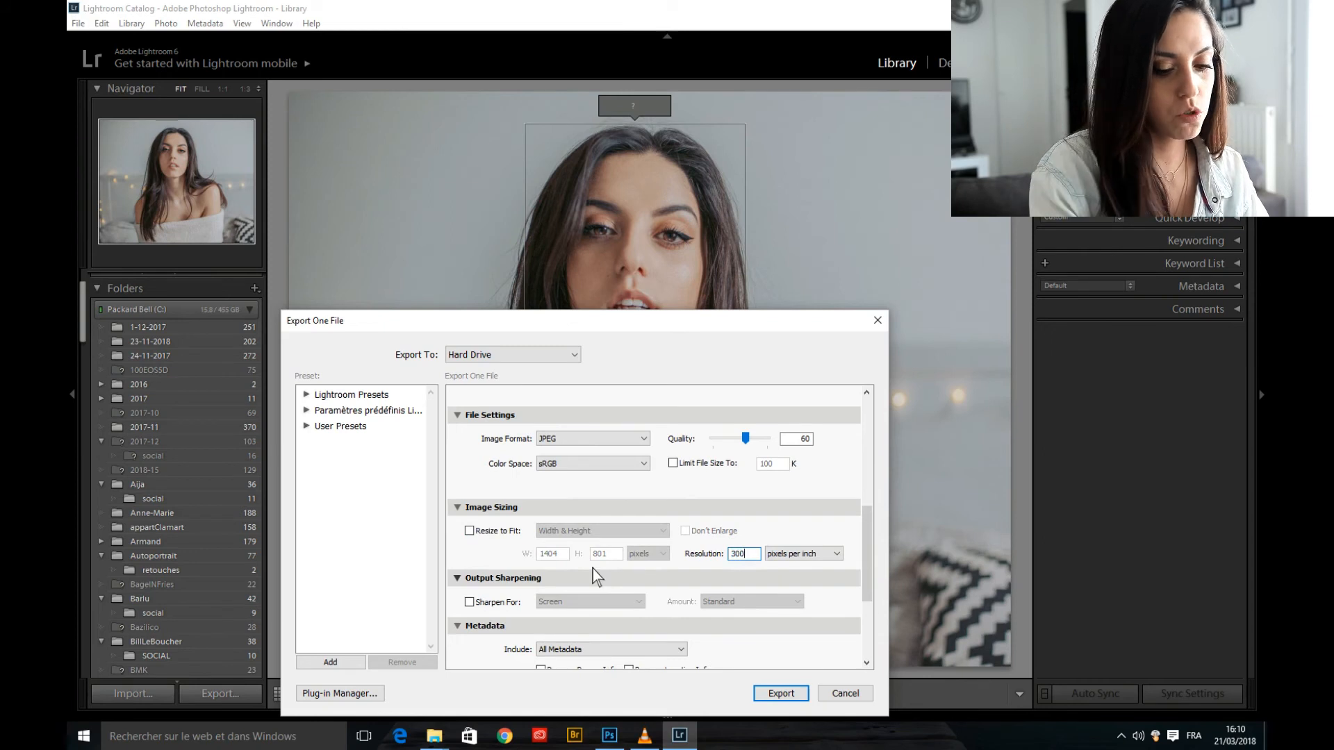
Raise the JPEG quality to the maximum and export the photo
{"action": "left_click_drag", "start_coordinate": [871, 570], "coordinate": [875, 563]}
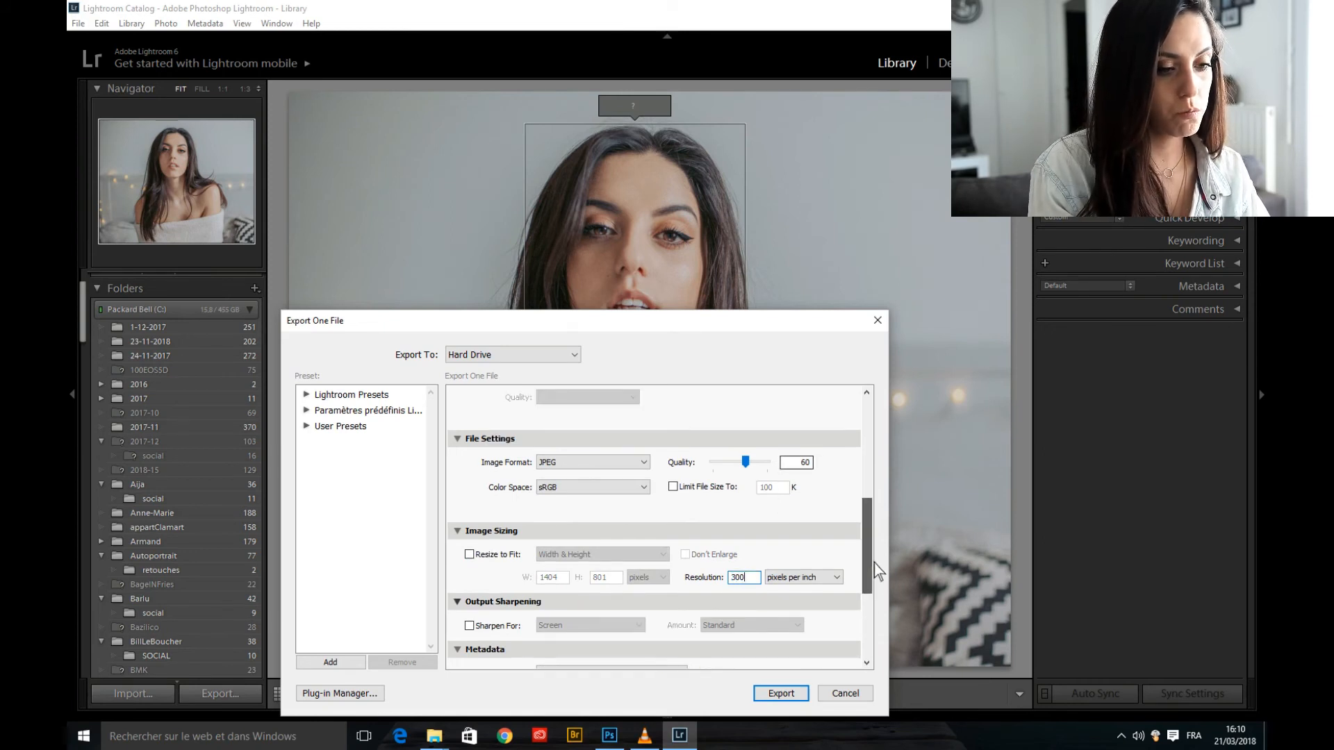
{"action": "left_click_drag", "start_coordinate": [747, 462], "coordinate": [773, 464]}
{"action": "left_click_drag", "start_coordinate": [870, 526], "coordinate": [874, 590]}
{"action": "left_click", "coordinate": [781, 694]}
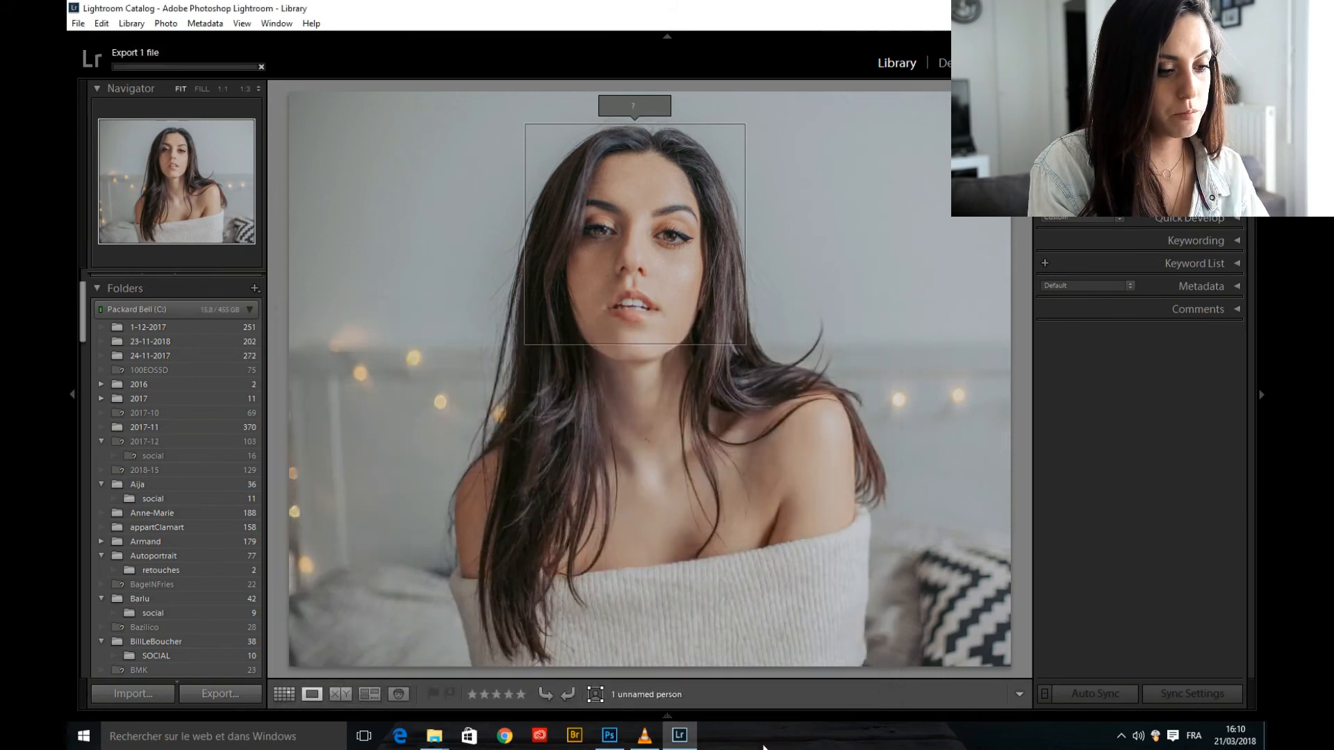